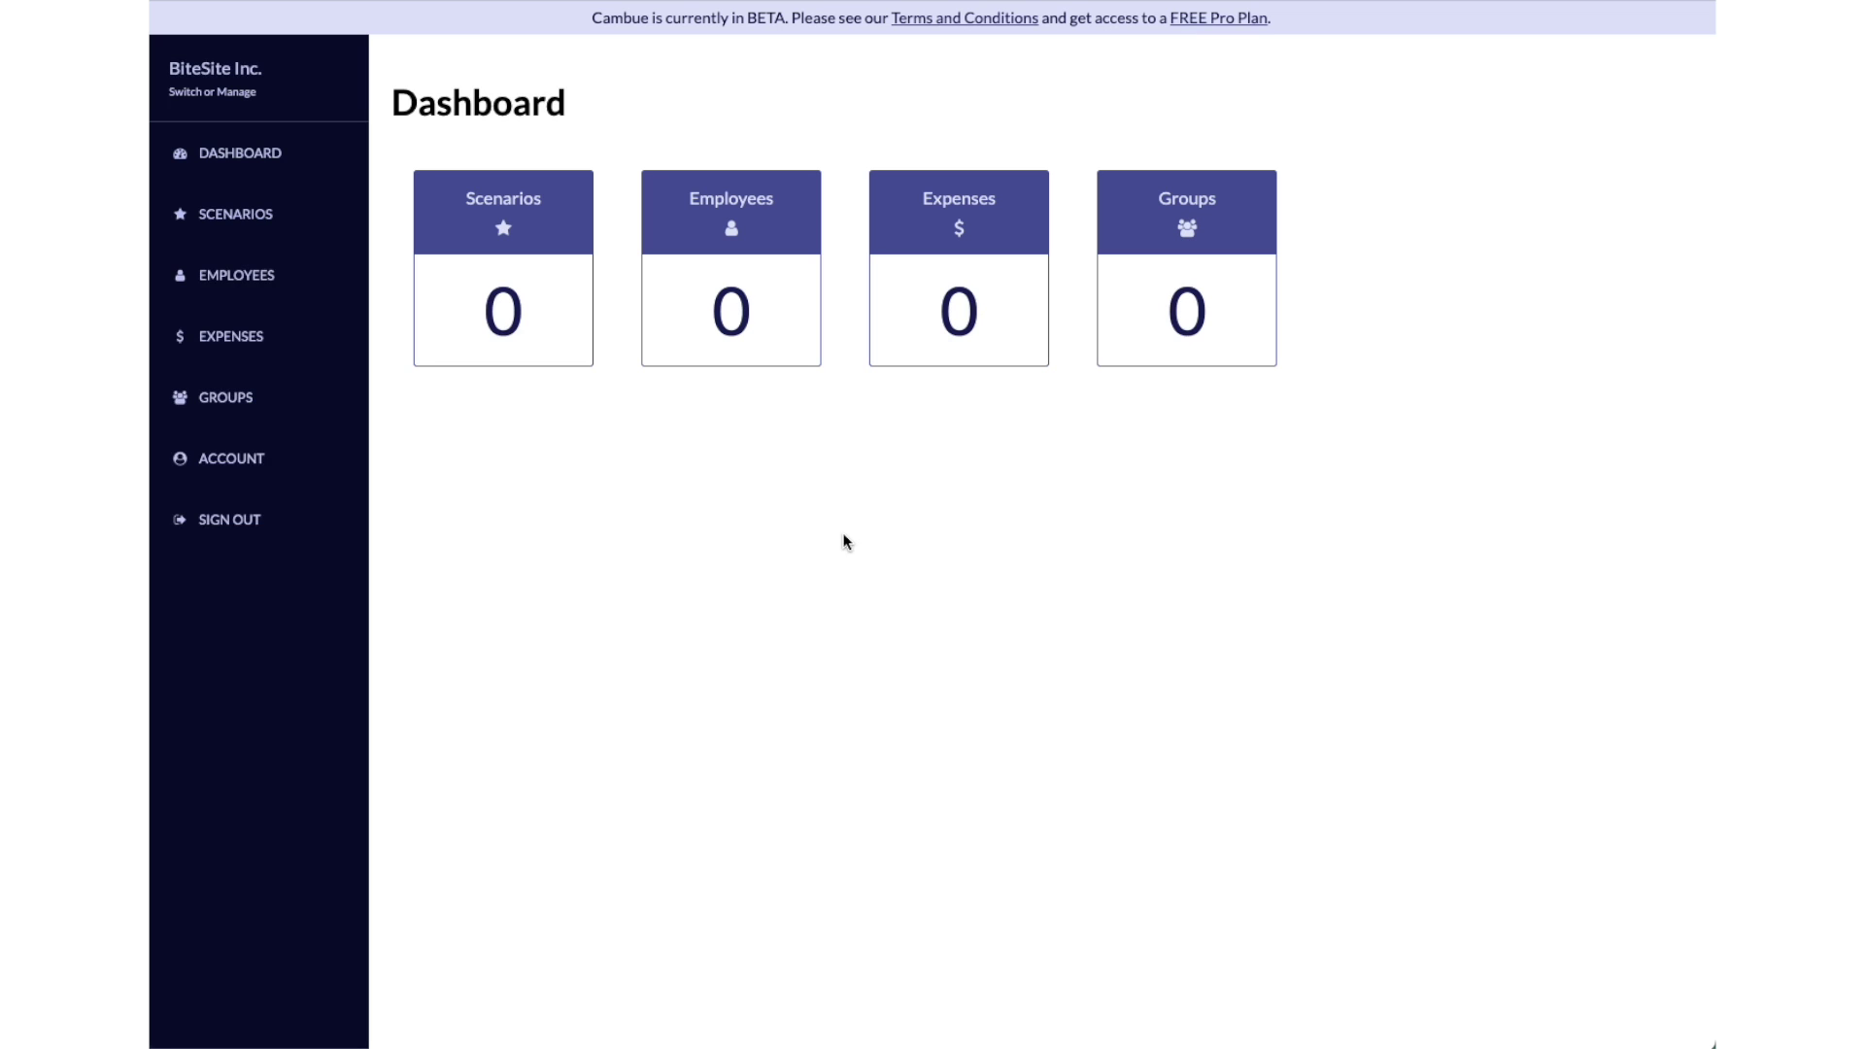
# Start a new employee record and enter the employee's first and last name
pyautogui.click(243, 280)
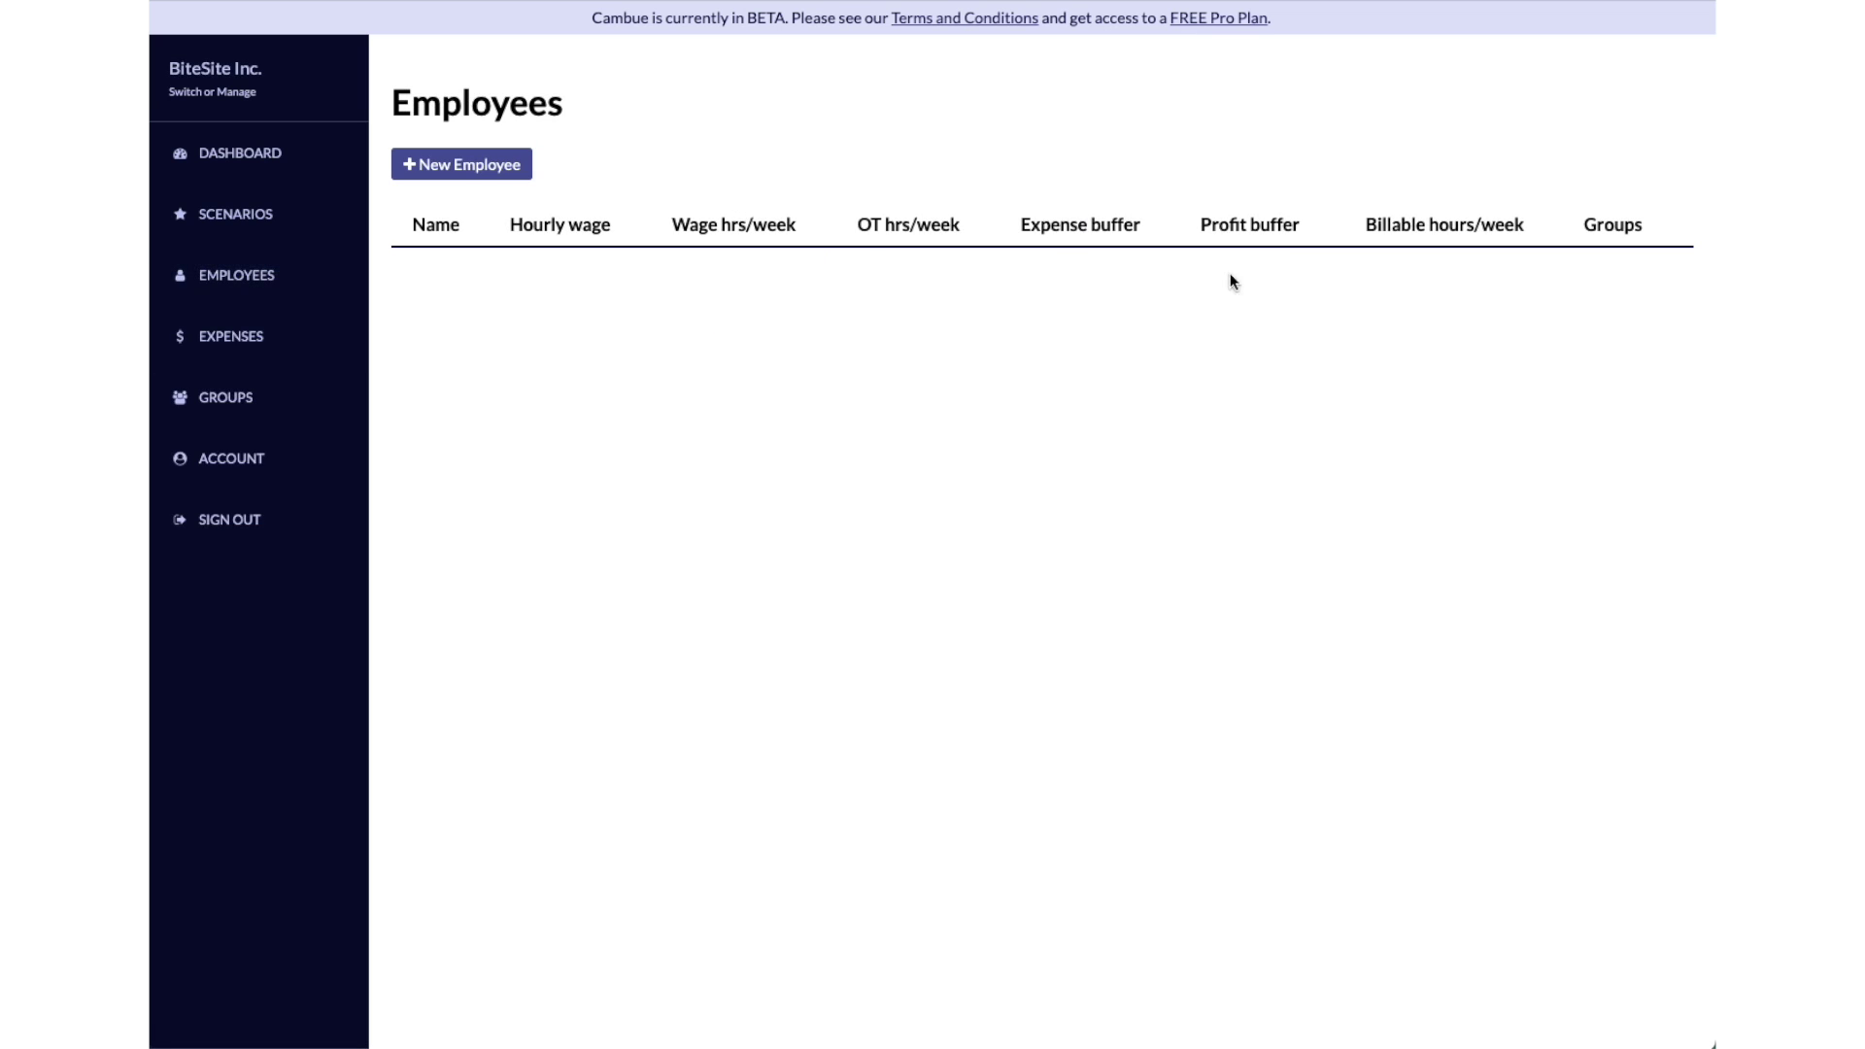
pyautogui.click(458, 171)
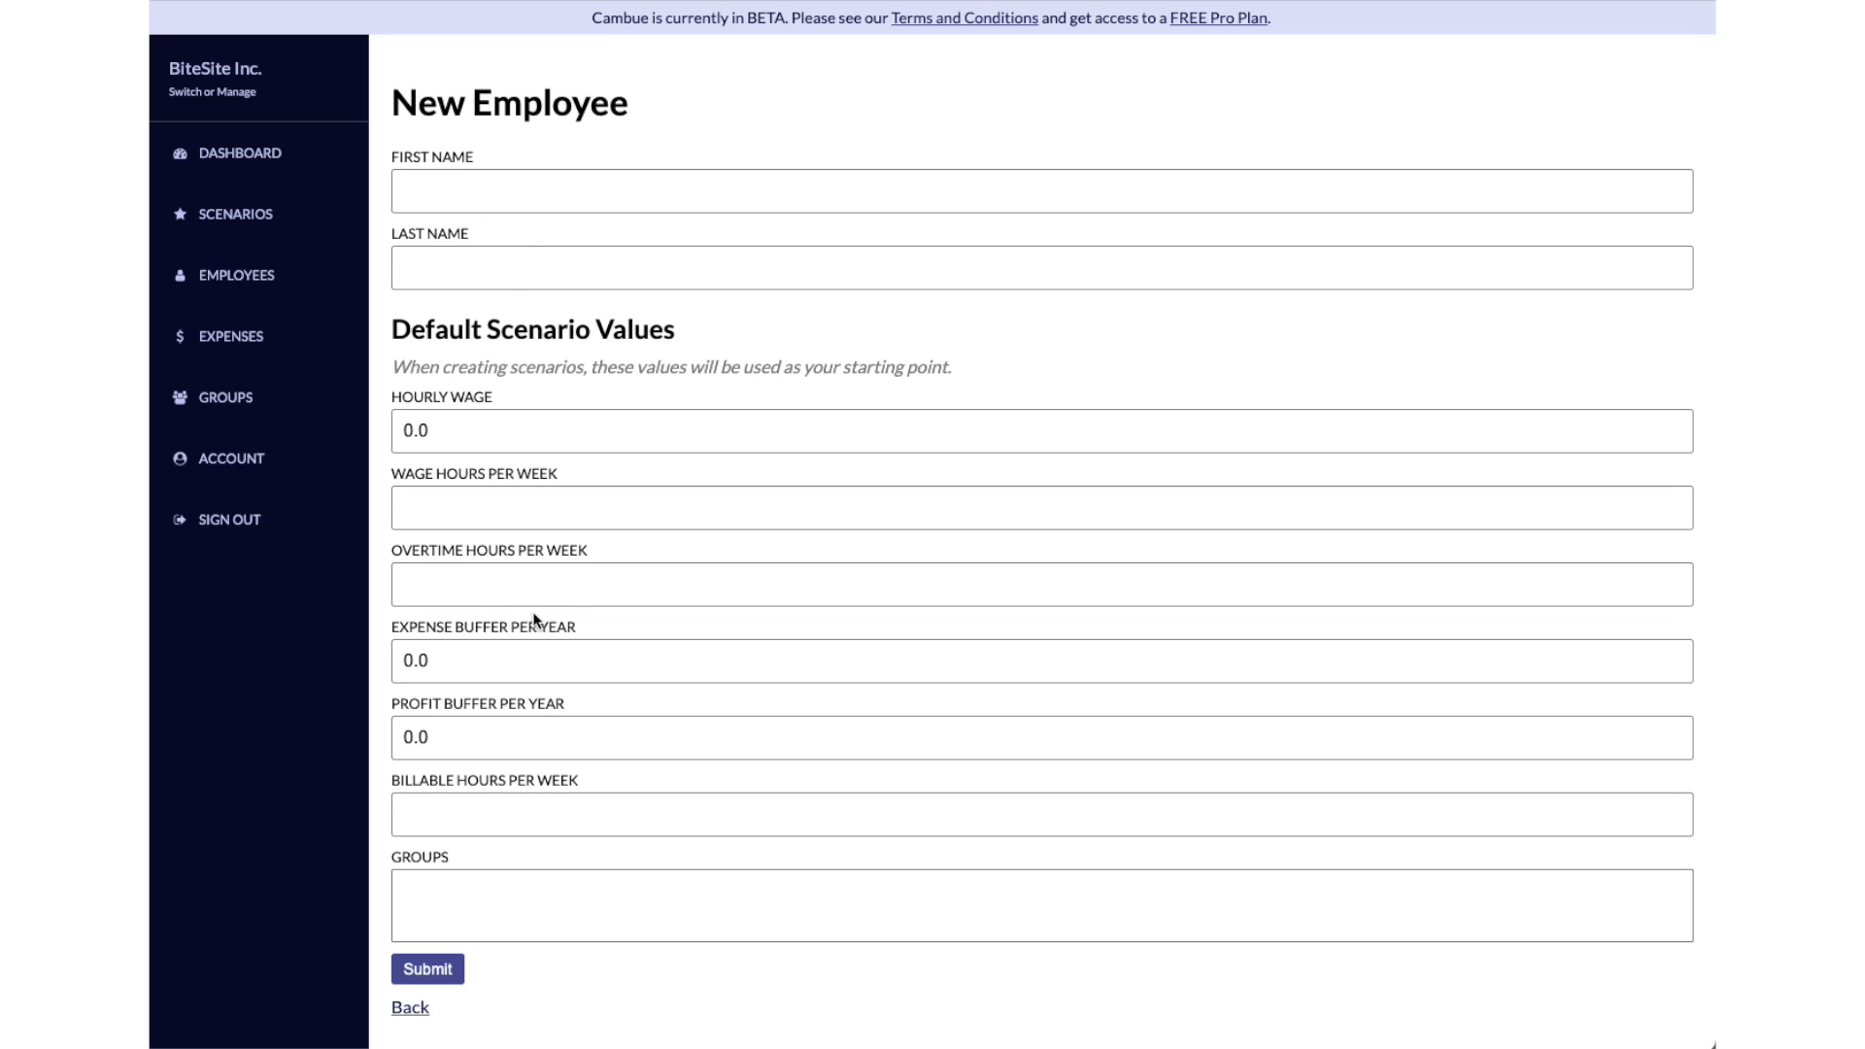
pyautogui.click(511, 192)
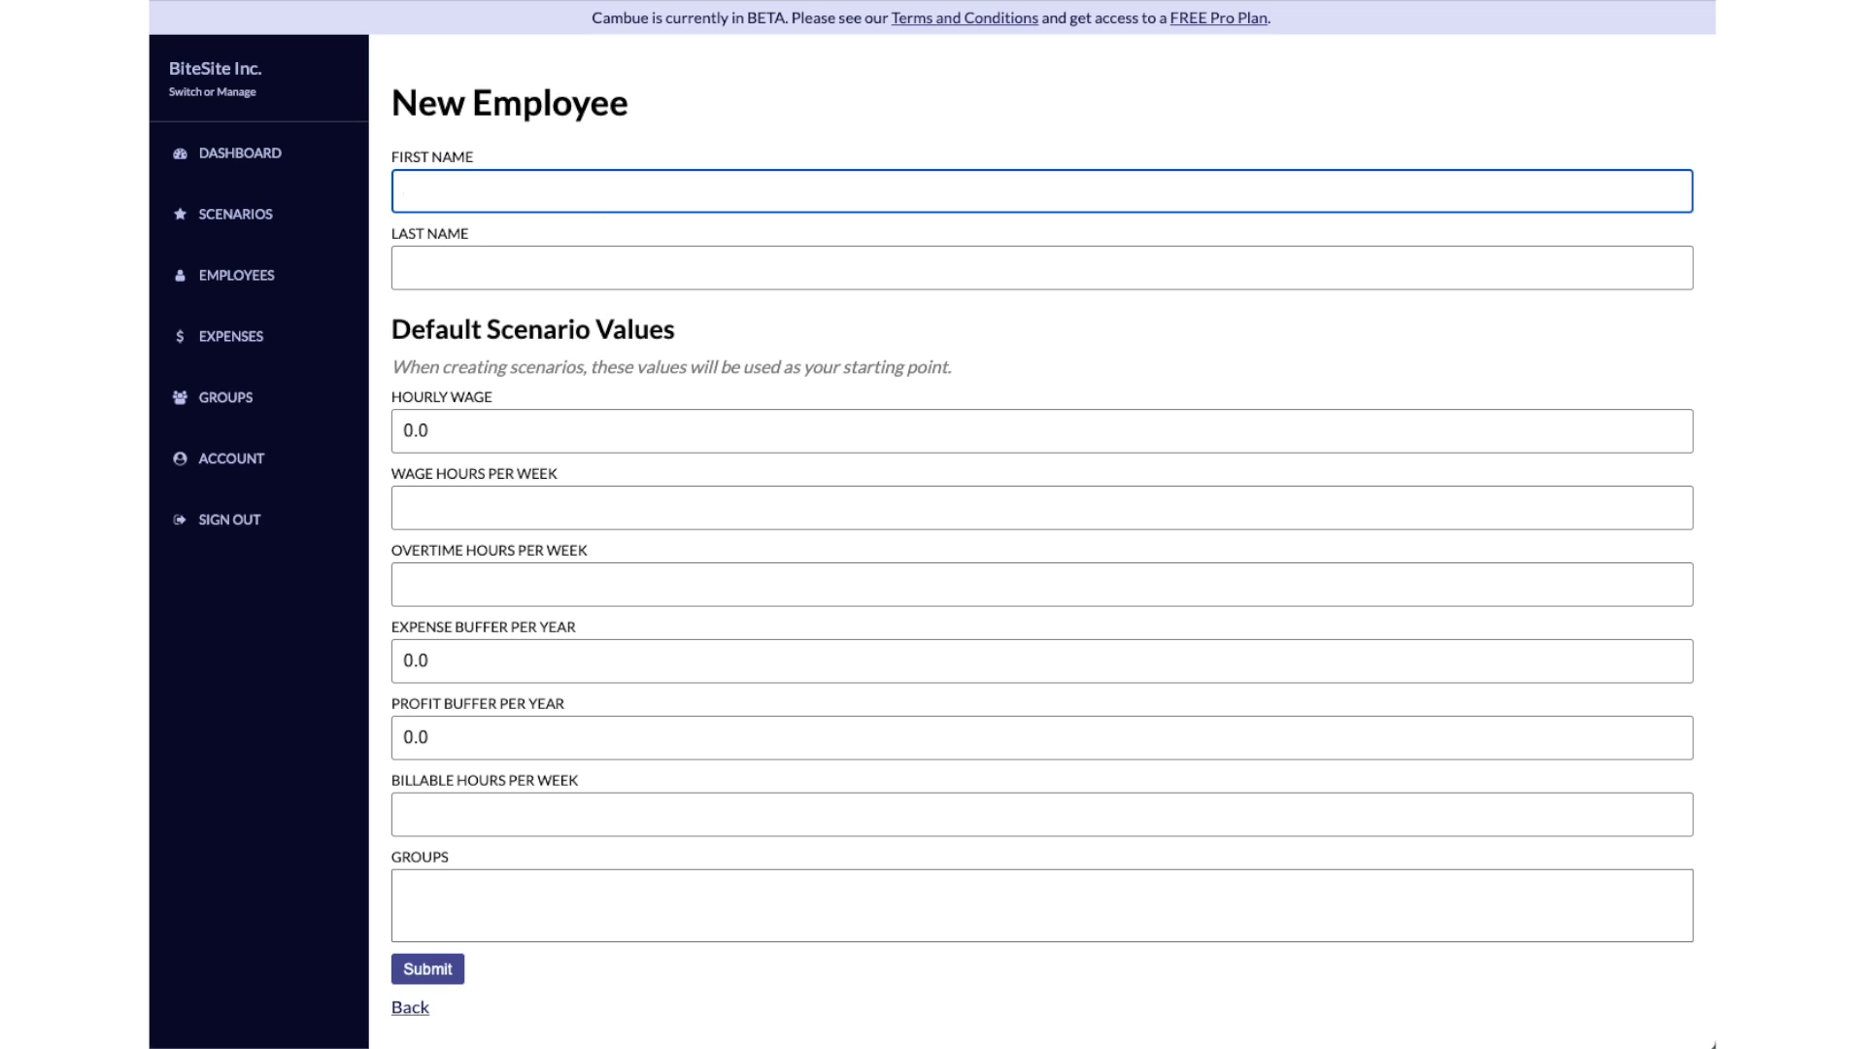
pyautogui.write('John')
pyautogui.press('Tab')
pyautogui.write('Smith')
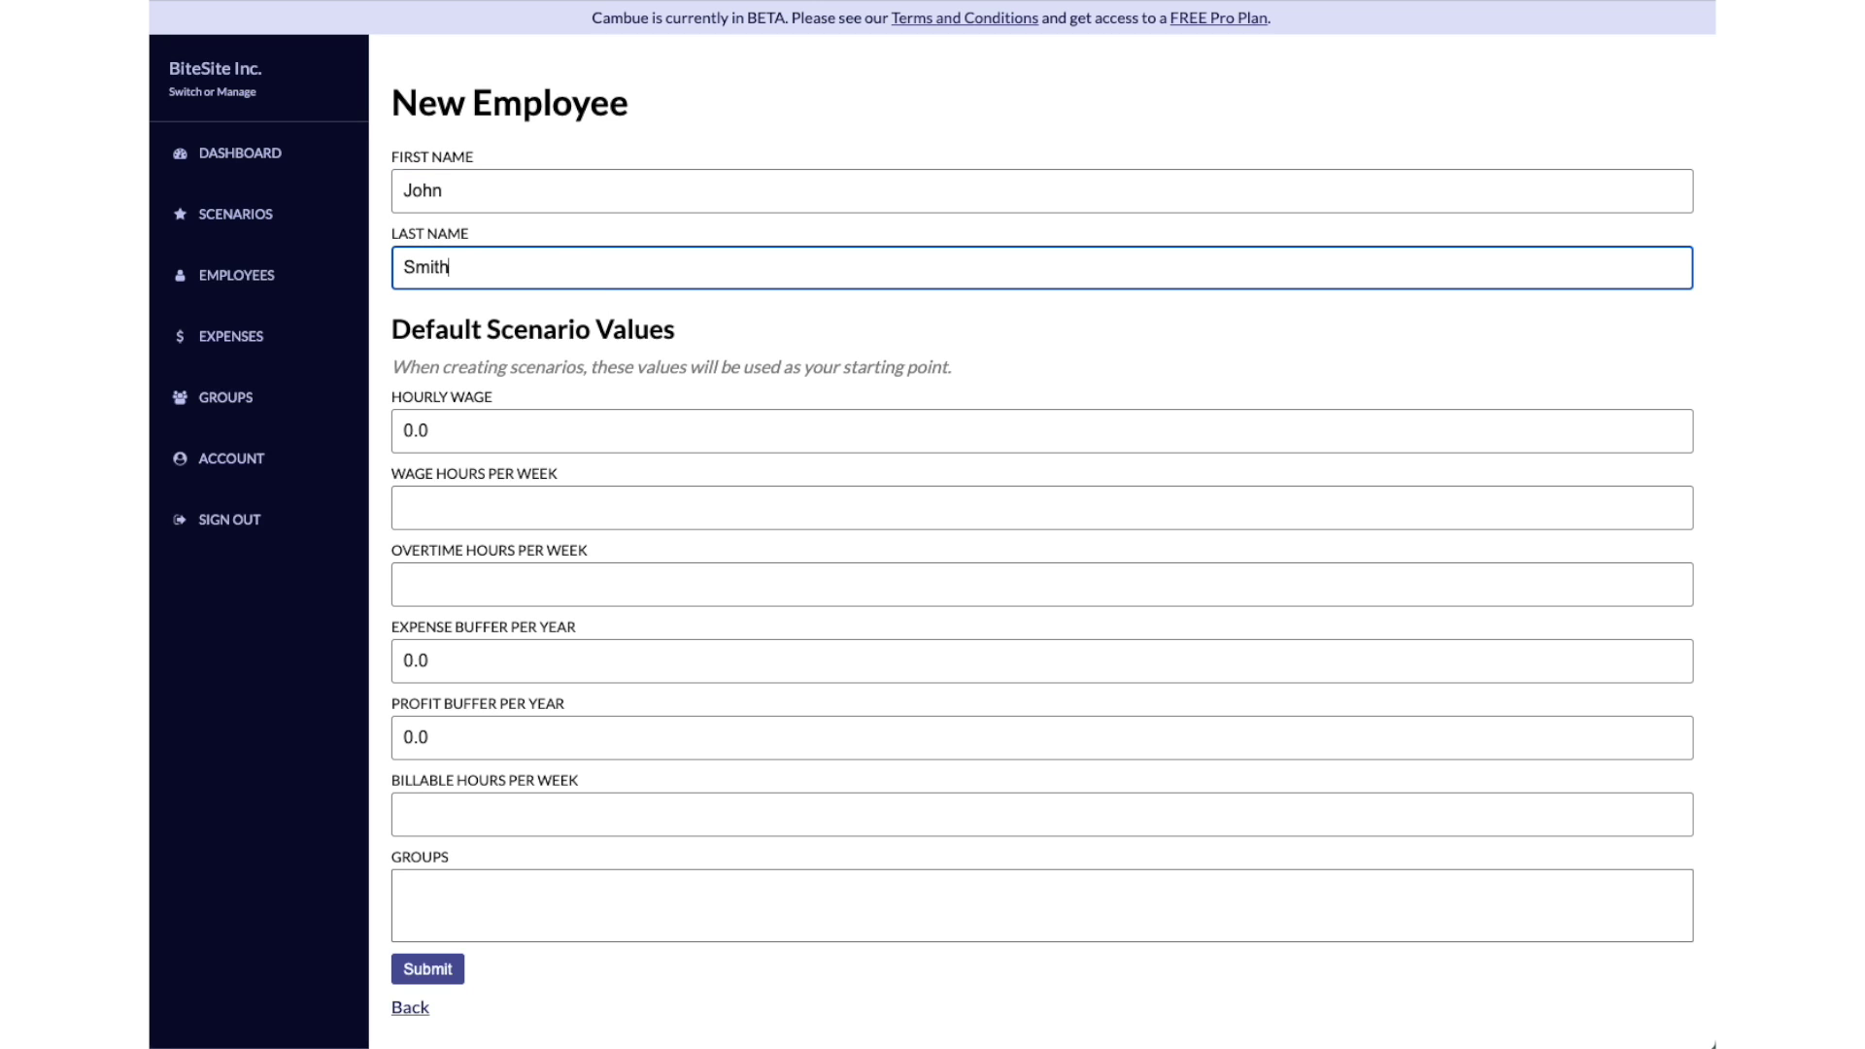
# Set the employee's hourly wage to 25.00, wage hours per week to 37.5 and overtime hours per week to 0
pyautogui.press('Tab')
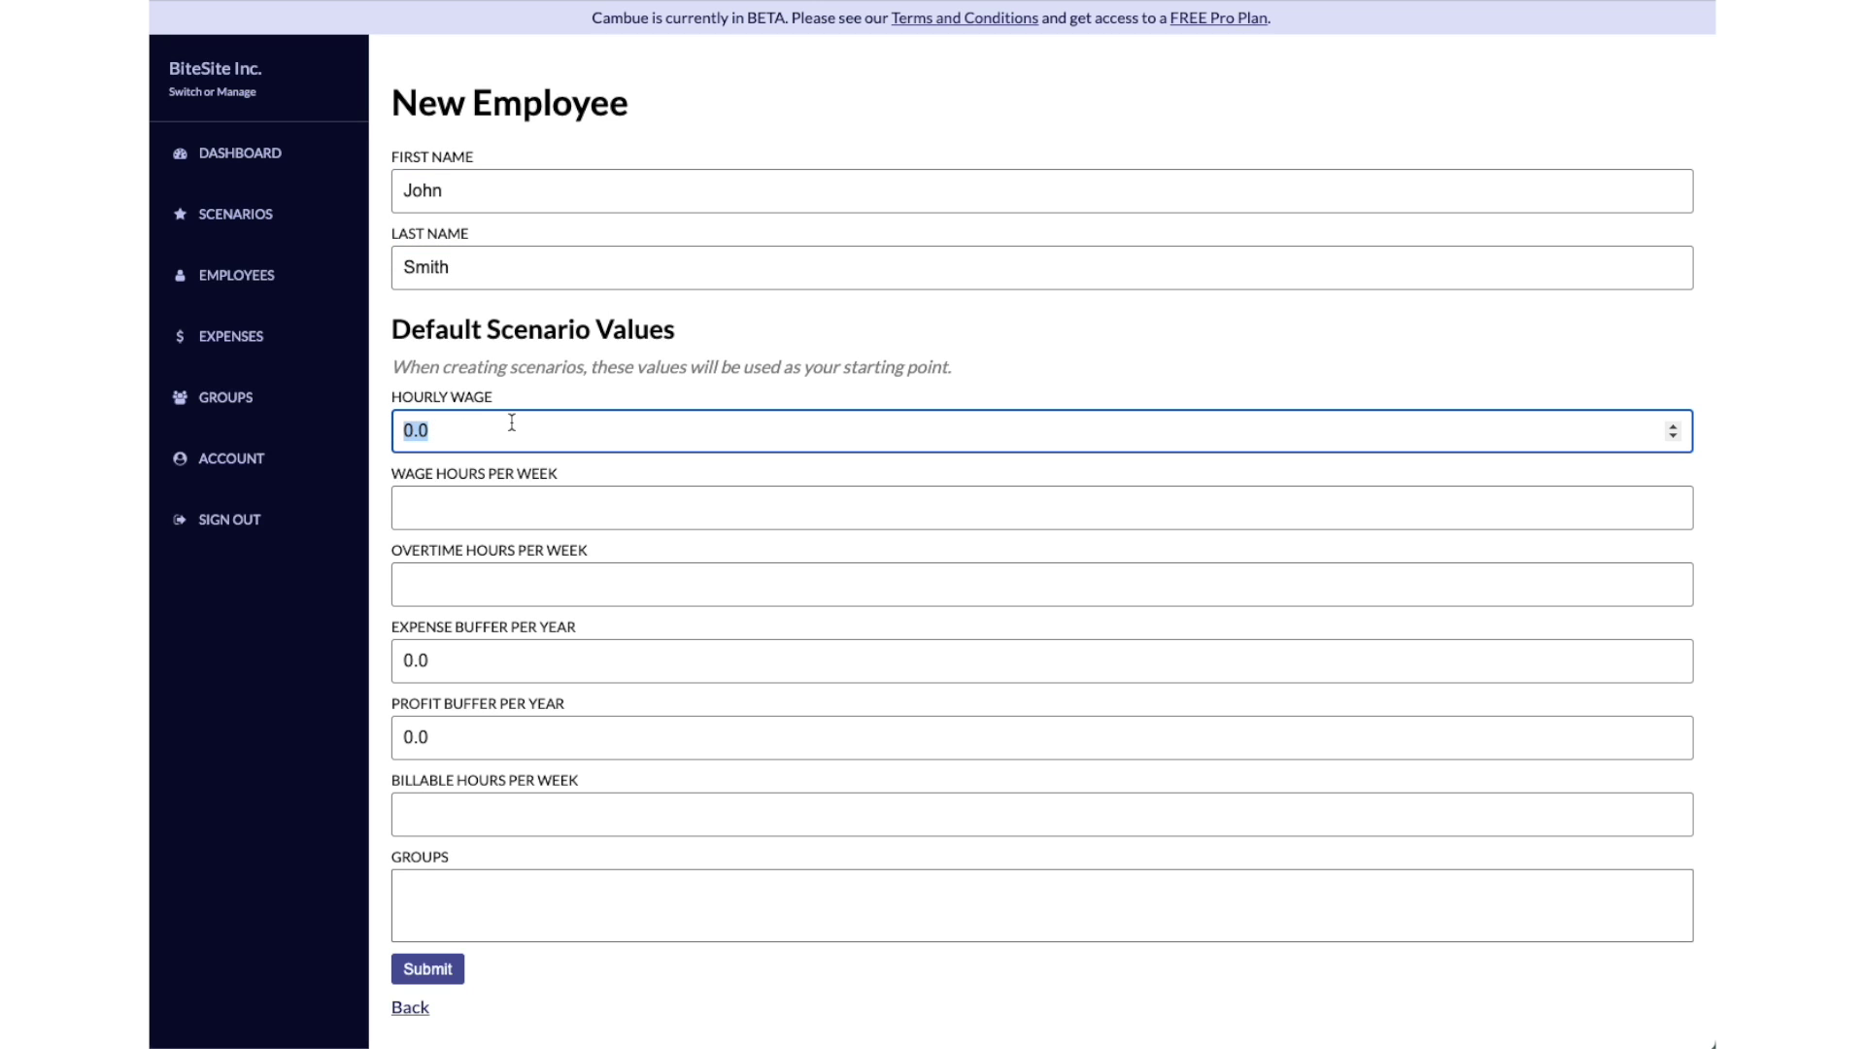
pyautogui.write('25.00')
pyautogui.press('Tab')
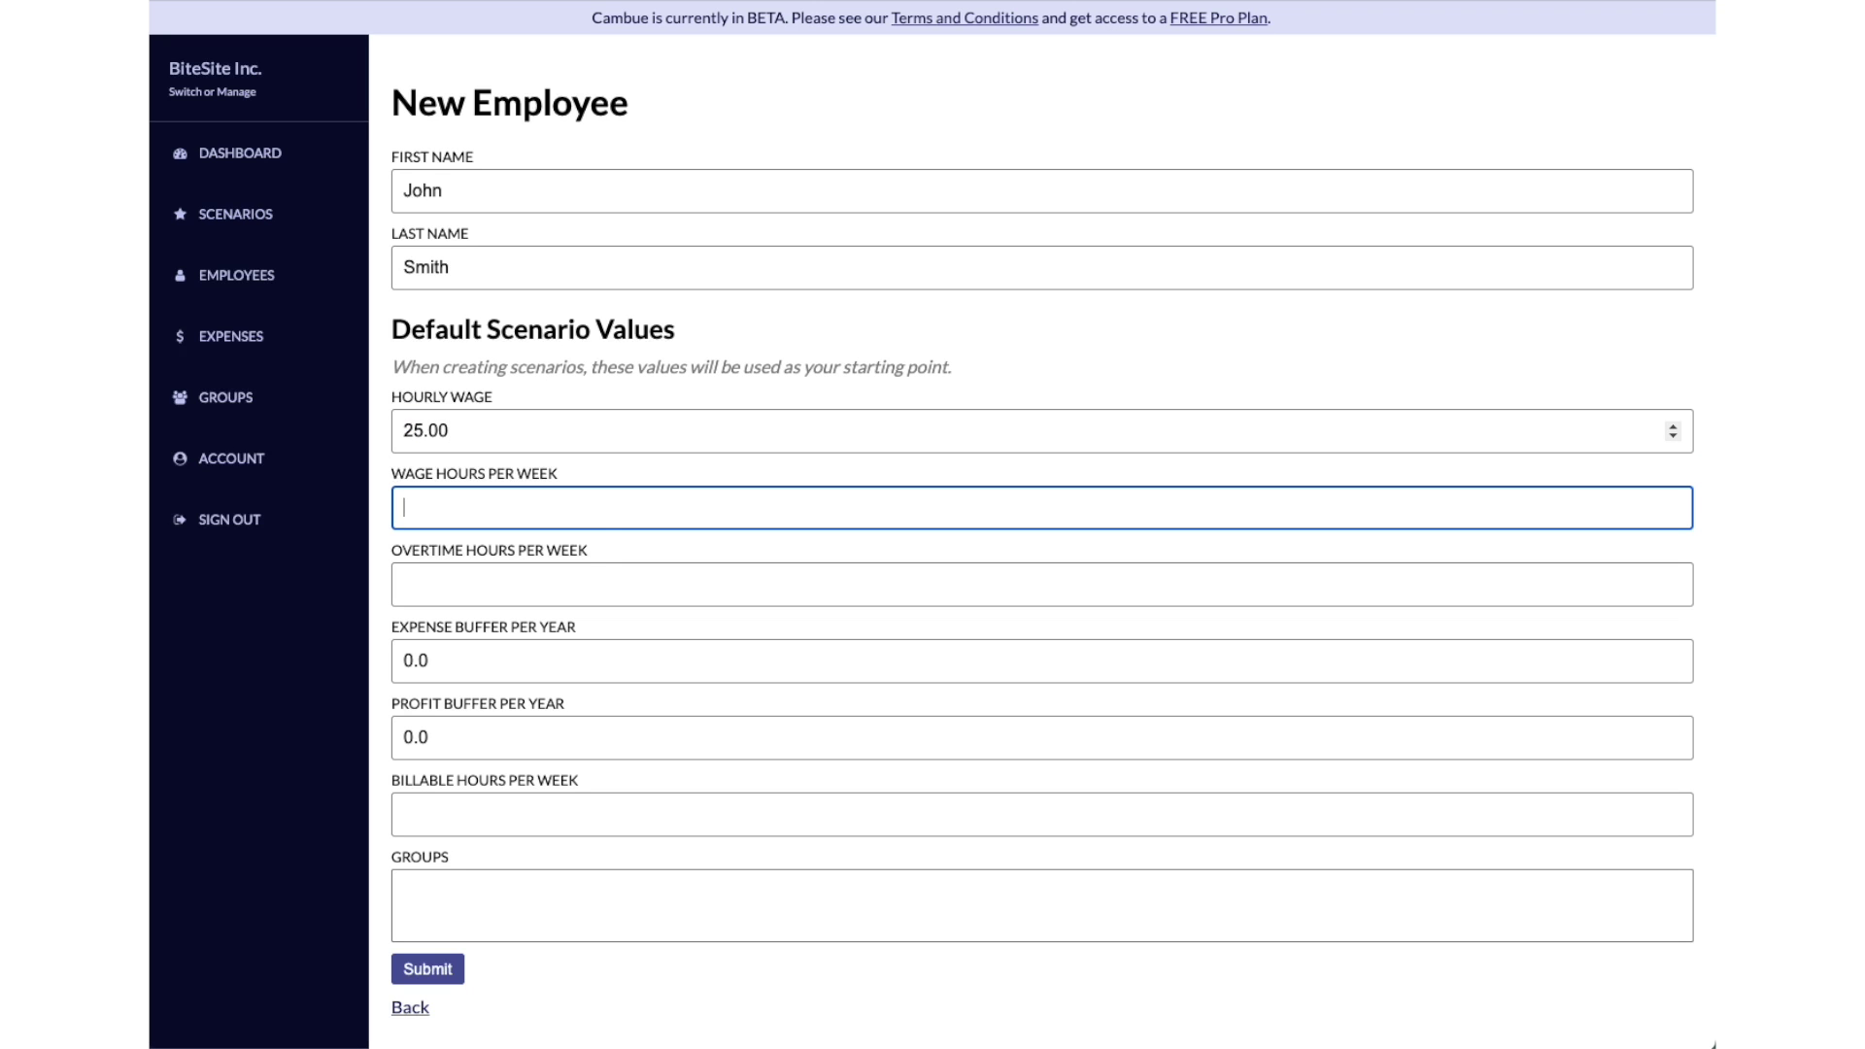
pyautogui.write('37.5')
pyautogui.click(404, 584)
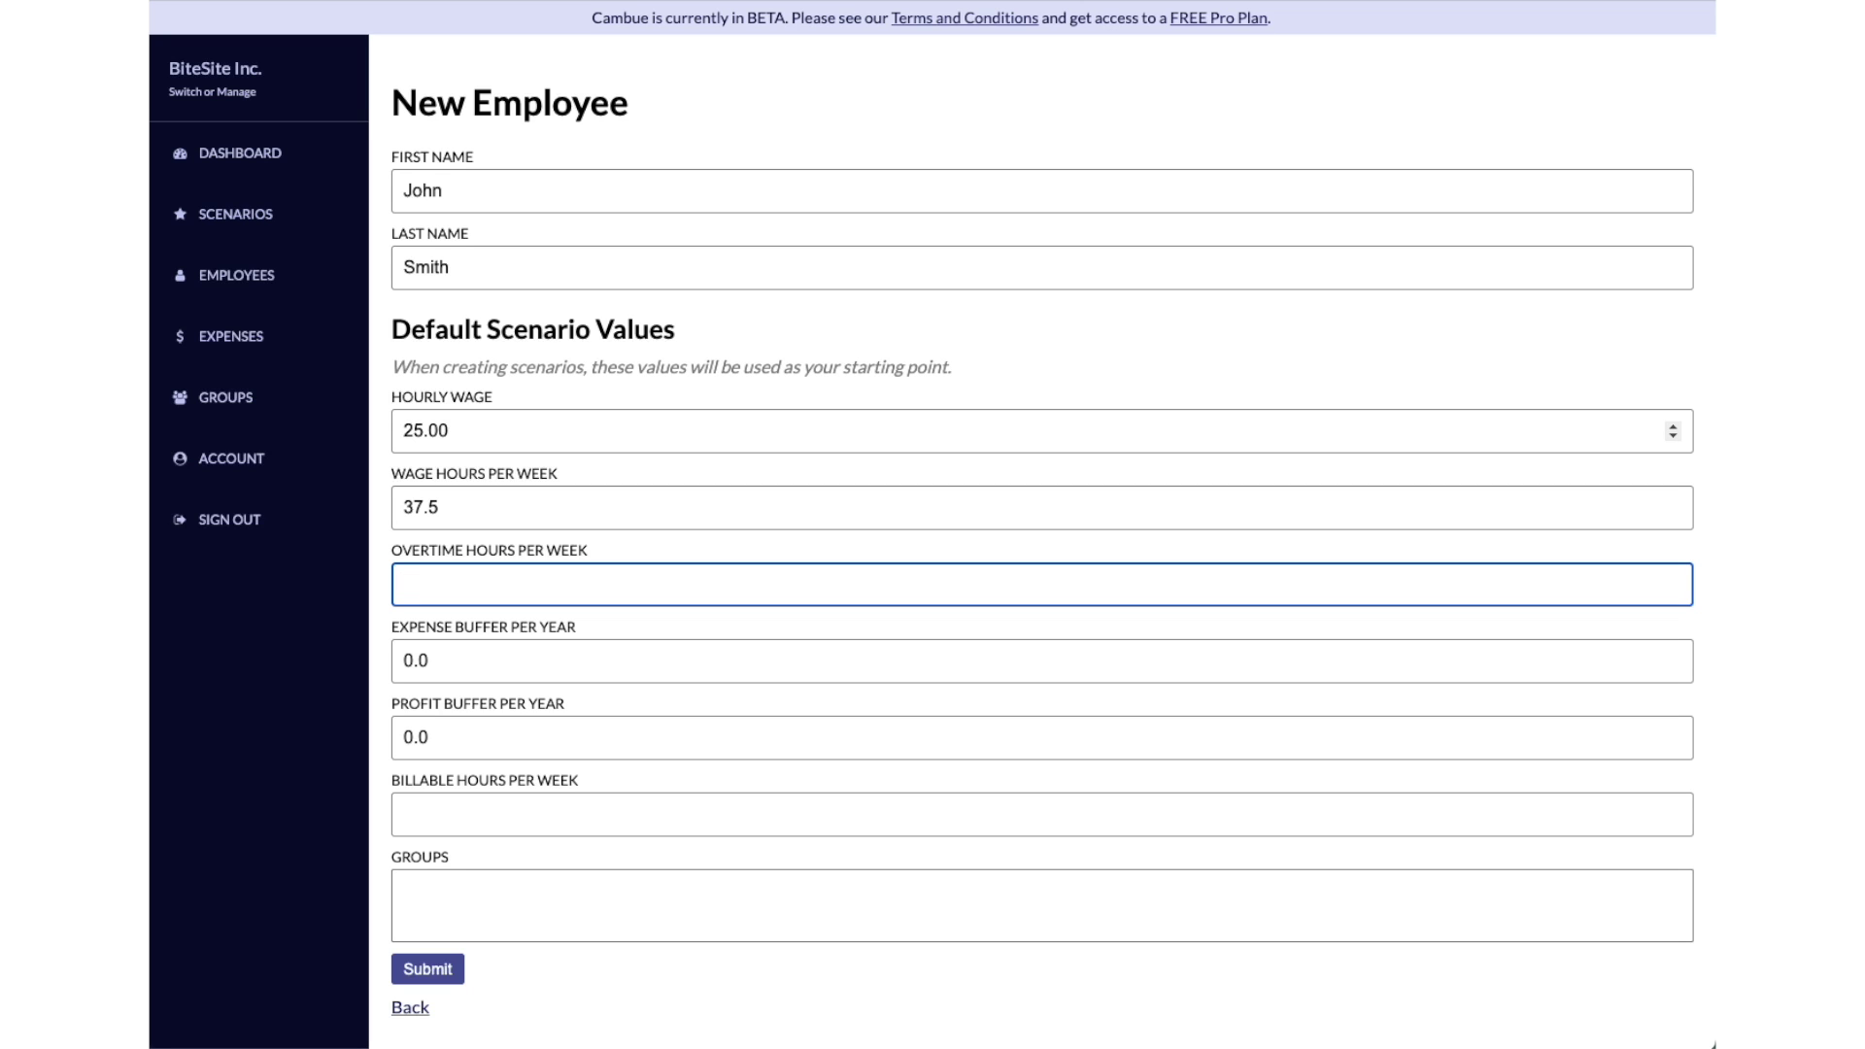
pyautogui.write('0')
# Set the yearly expense buffer to 1500, yearly profit buffer to 1000 and weekly billable hours to 20, and save the employee
pyautogui.press('Tab')
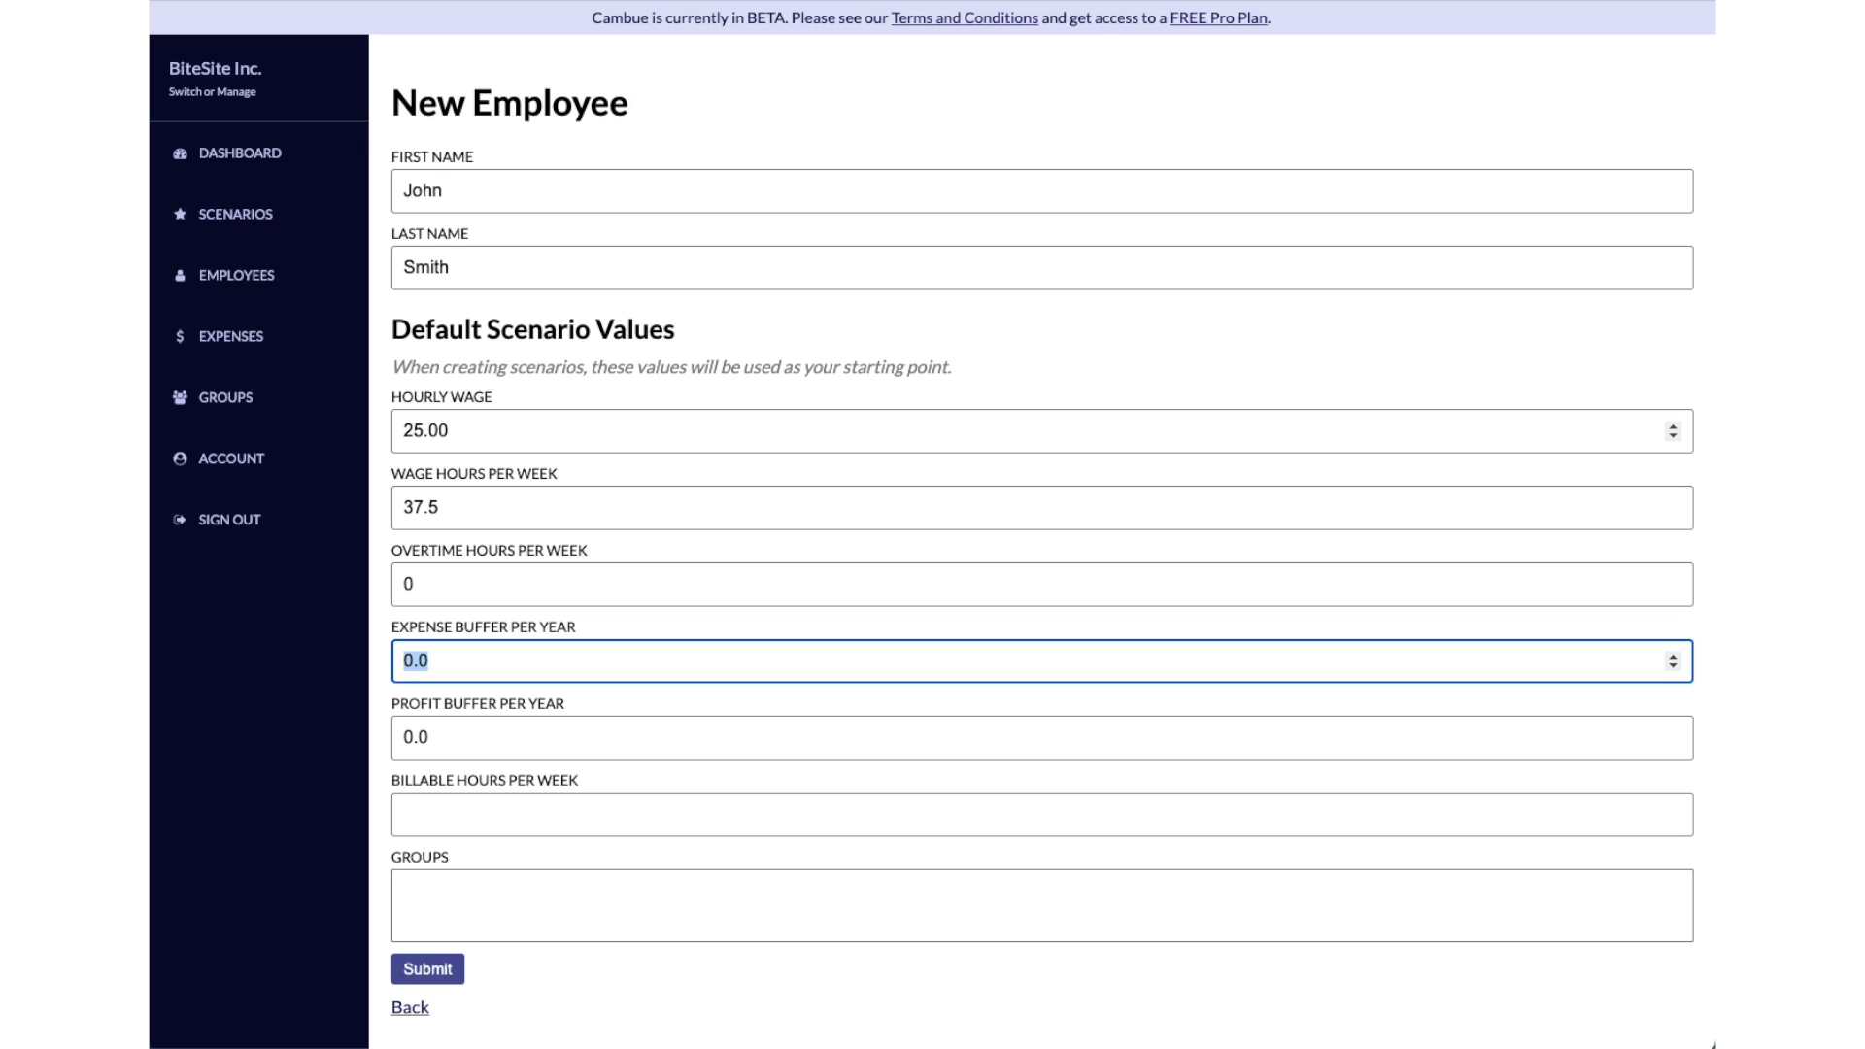
pyautogui.write('1500')
pyautogui.press('Tab')
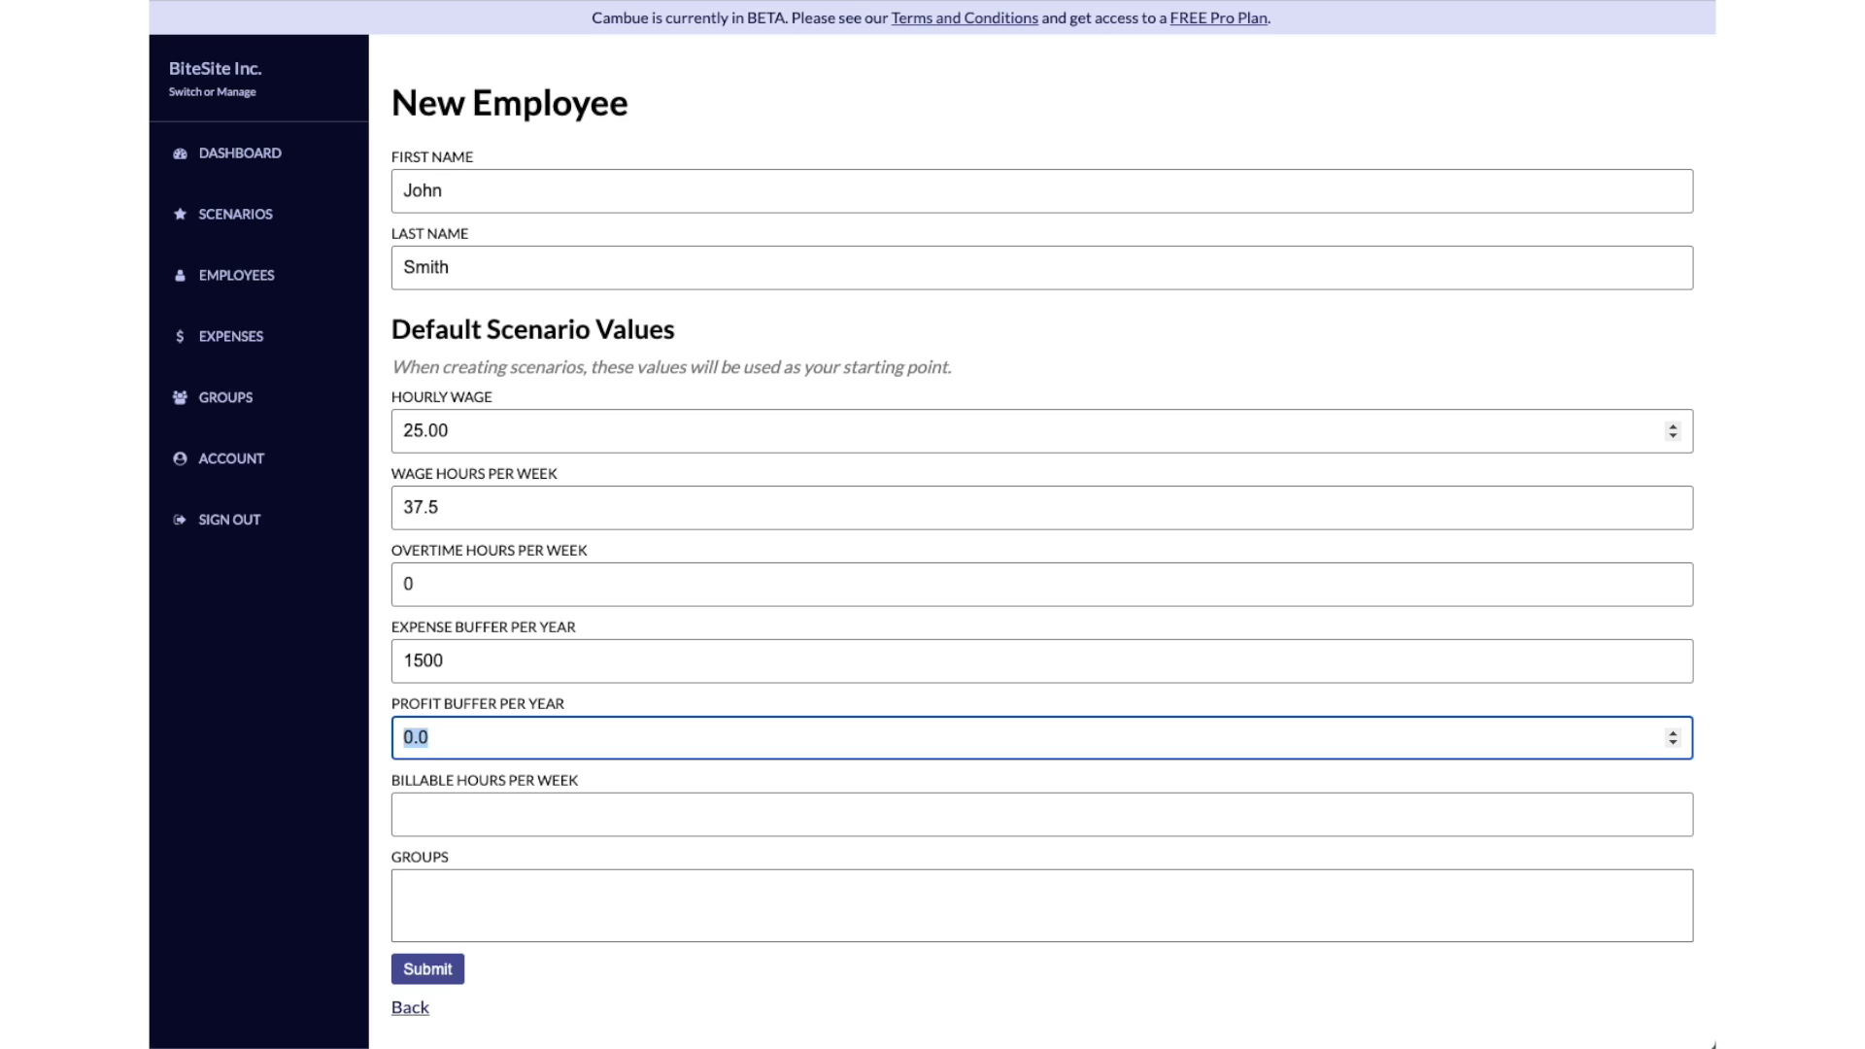
pyautogui.write('1000')
pyautogui.click(404, 814)
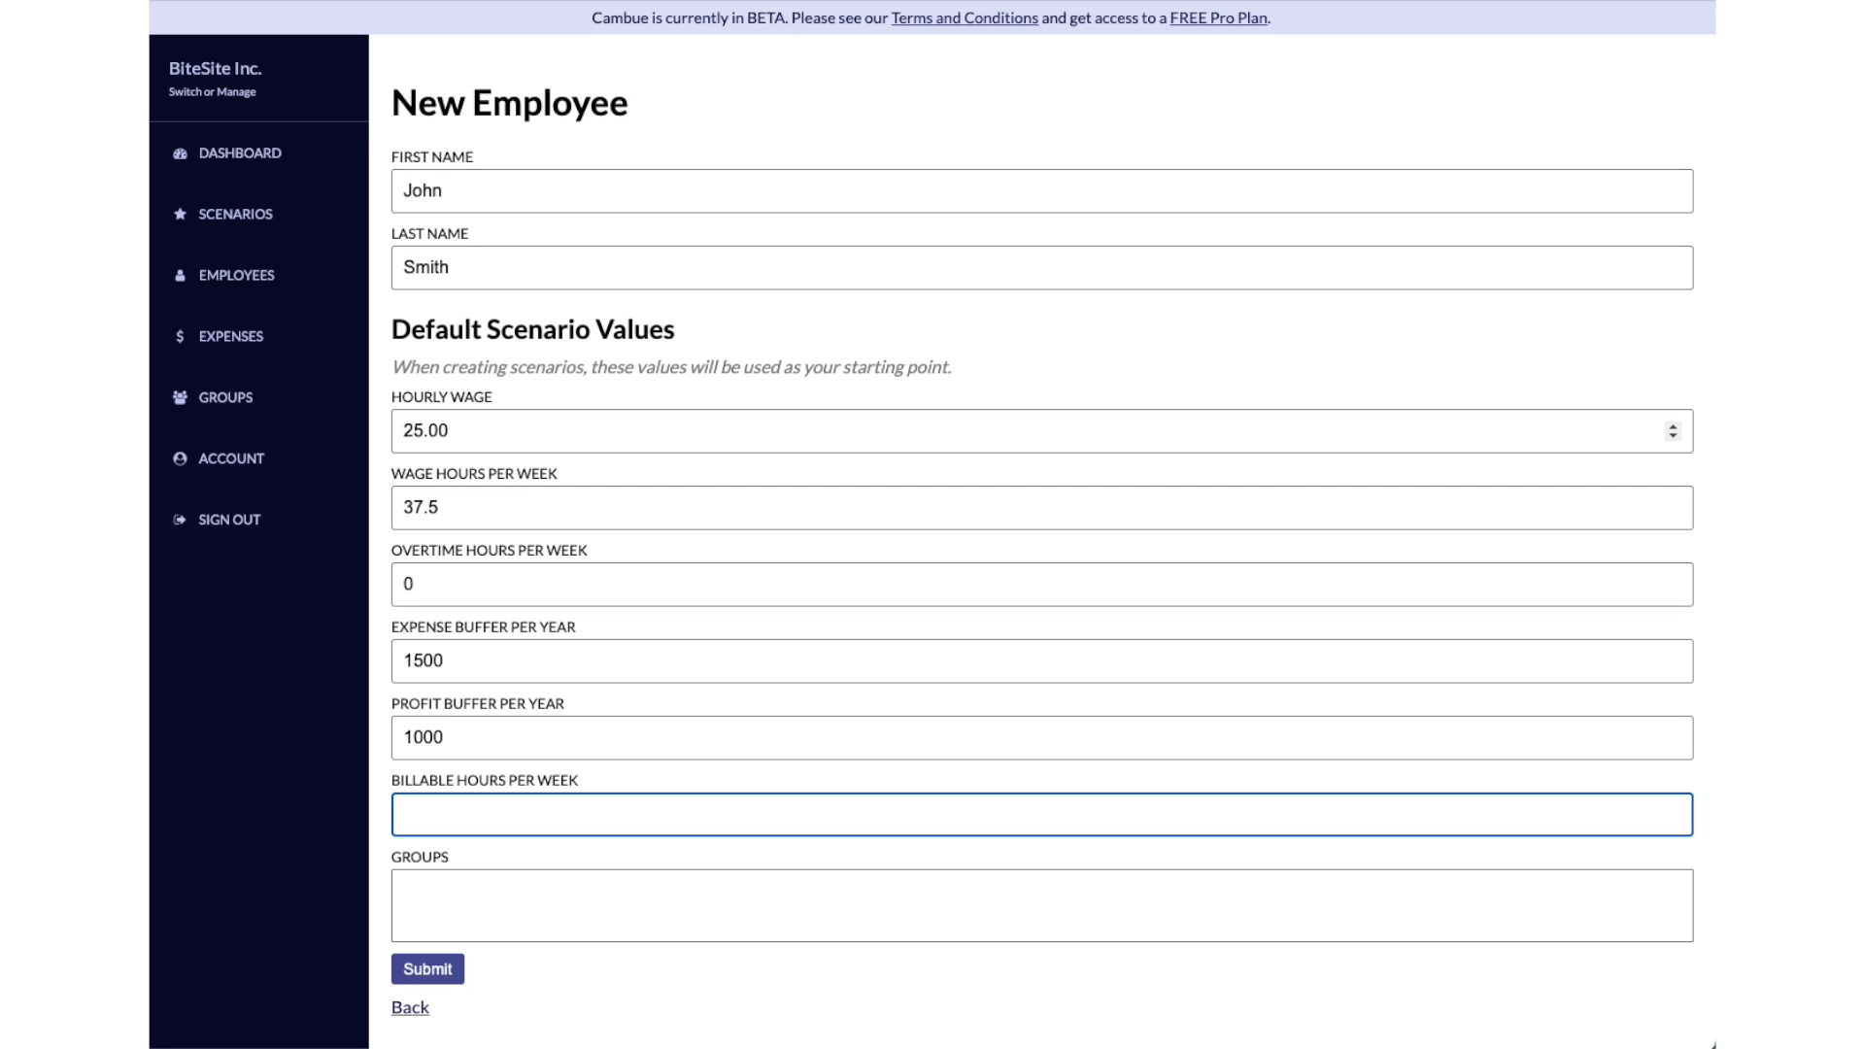
pyautogui.write('20')
pyautogui.click(427, 968)
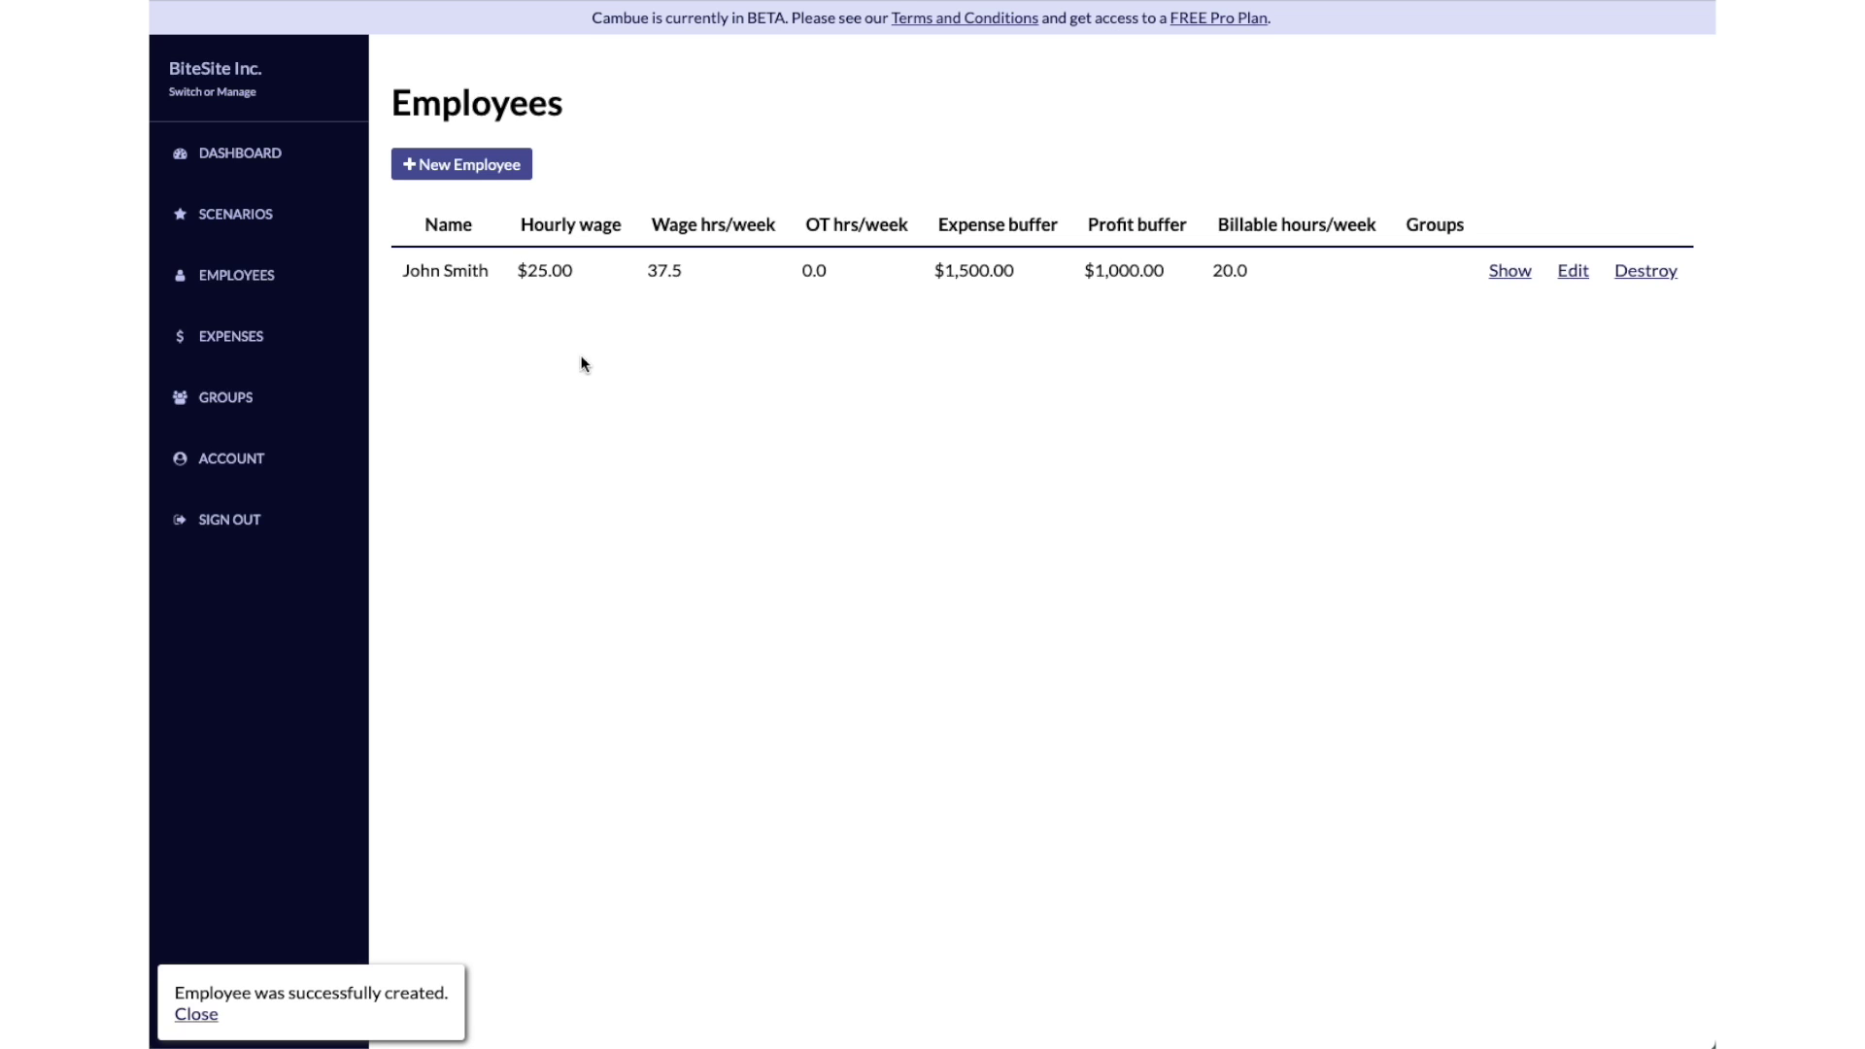
# Open a blank form for another new employee
pyautogui.click(474, 173)
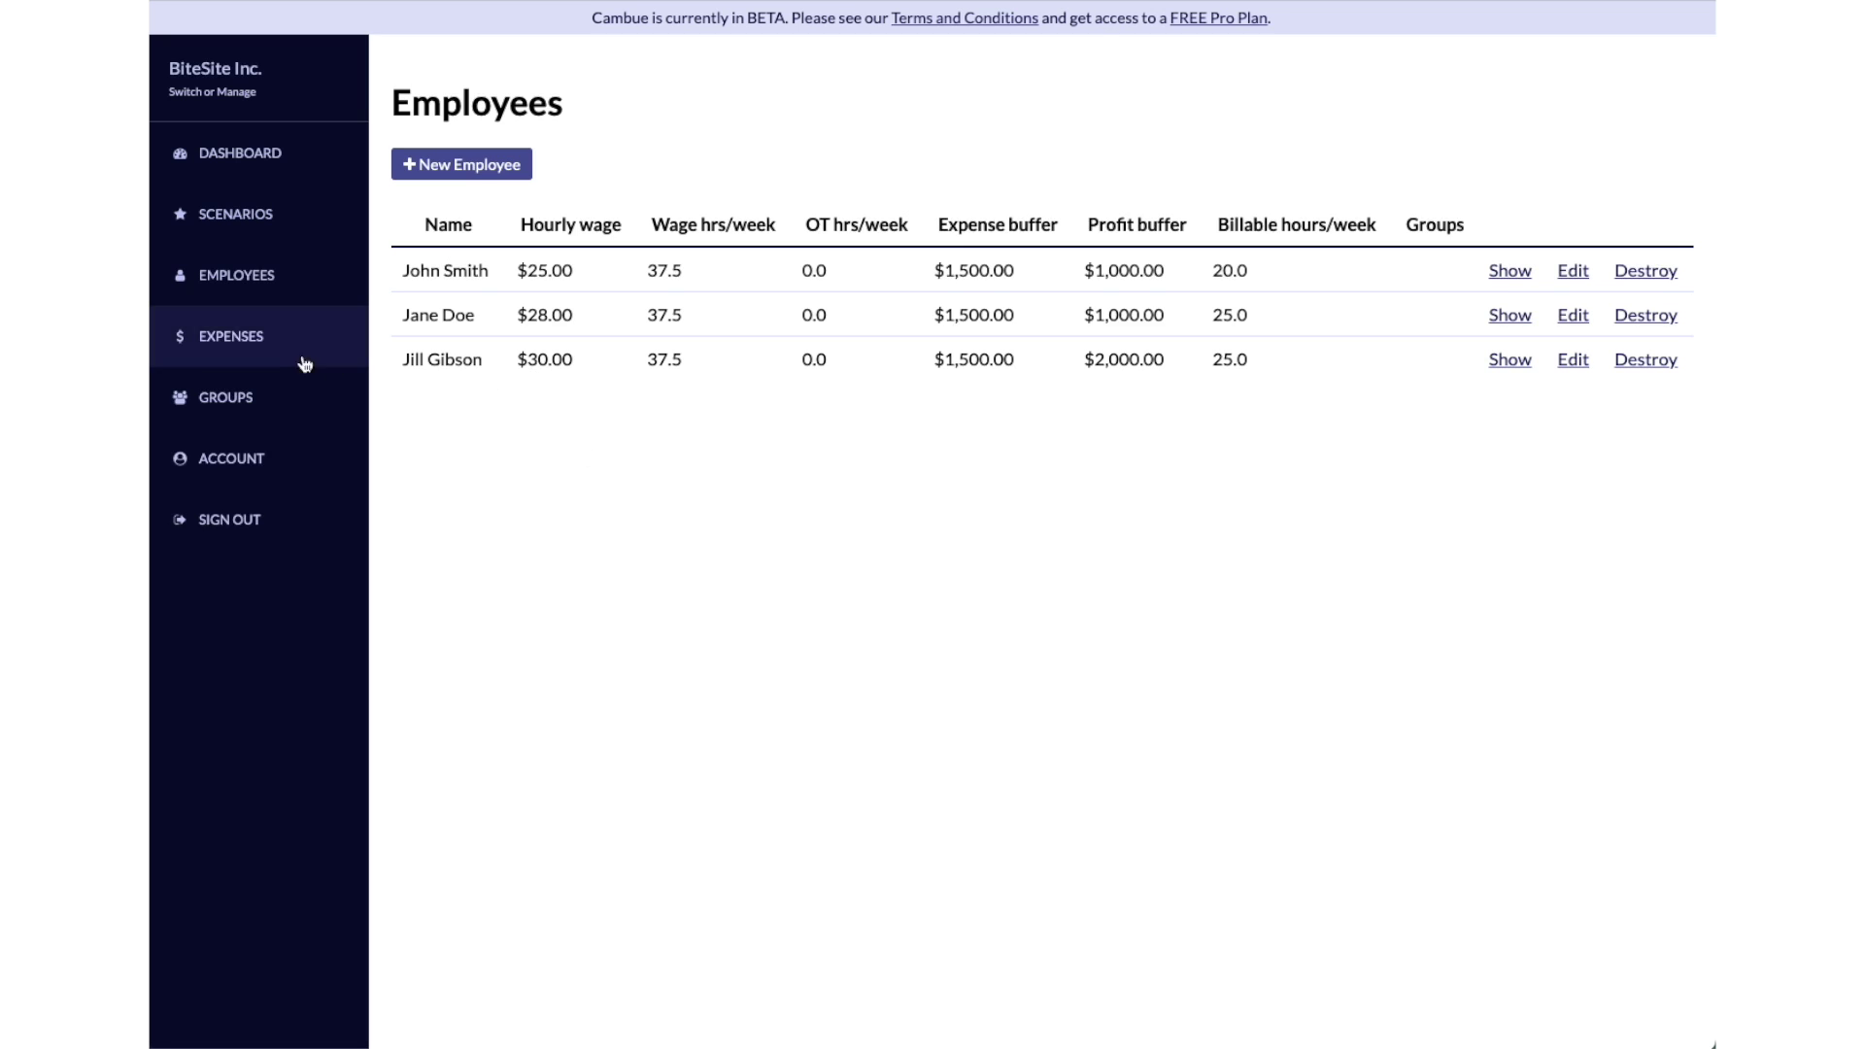
# Create an expense described as Company Car with a cost of 200 per month
pyautogui.click(263, 353)
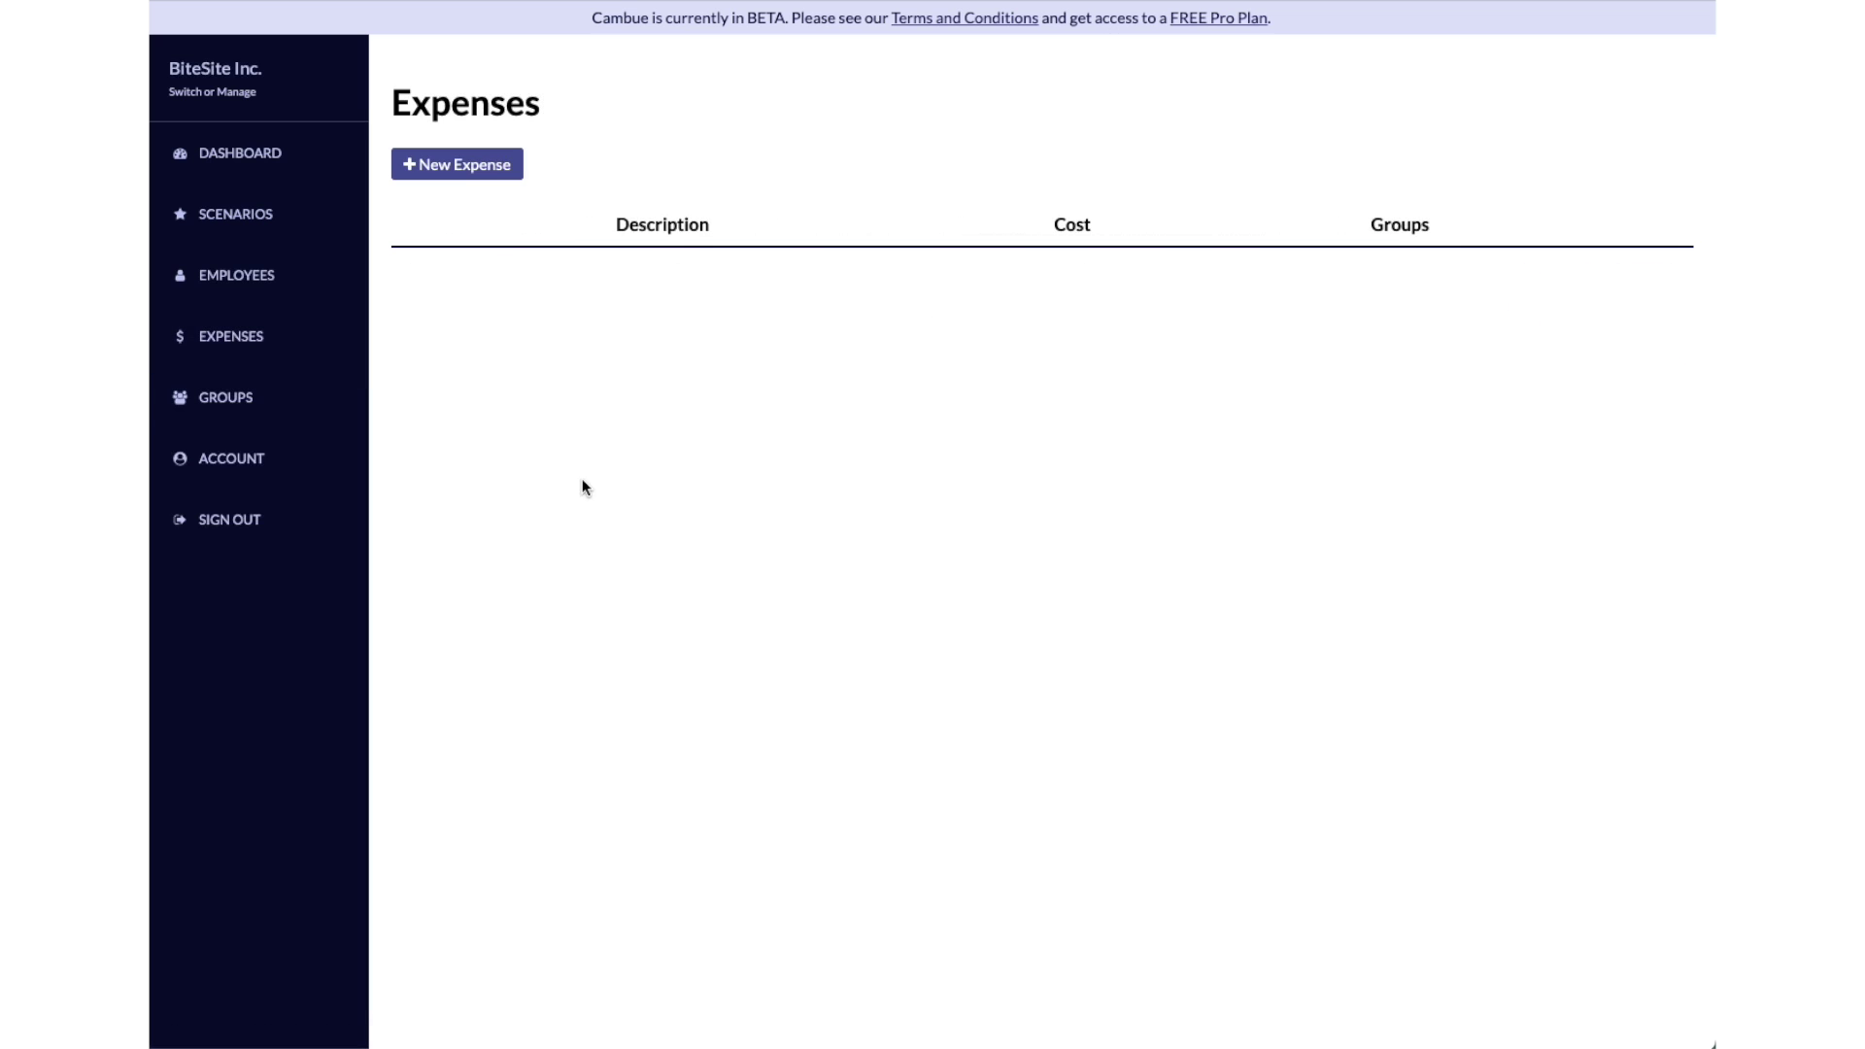
pyautogui.click(492, 182)
pyautogui.click(546, 206)
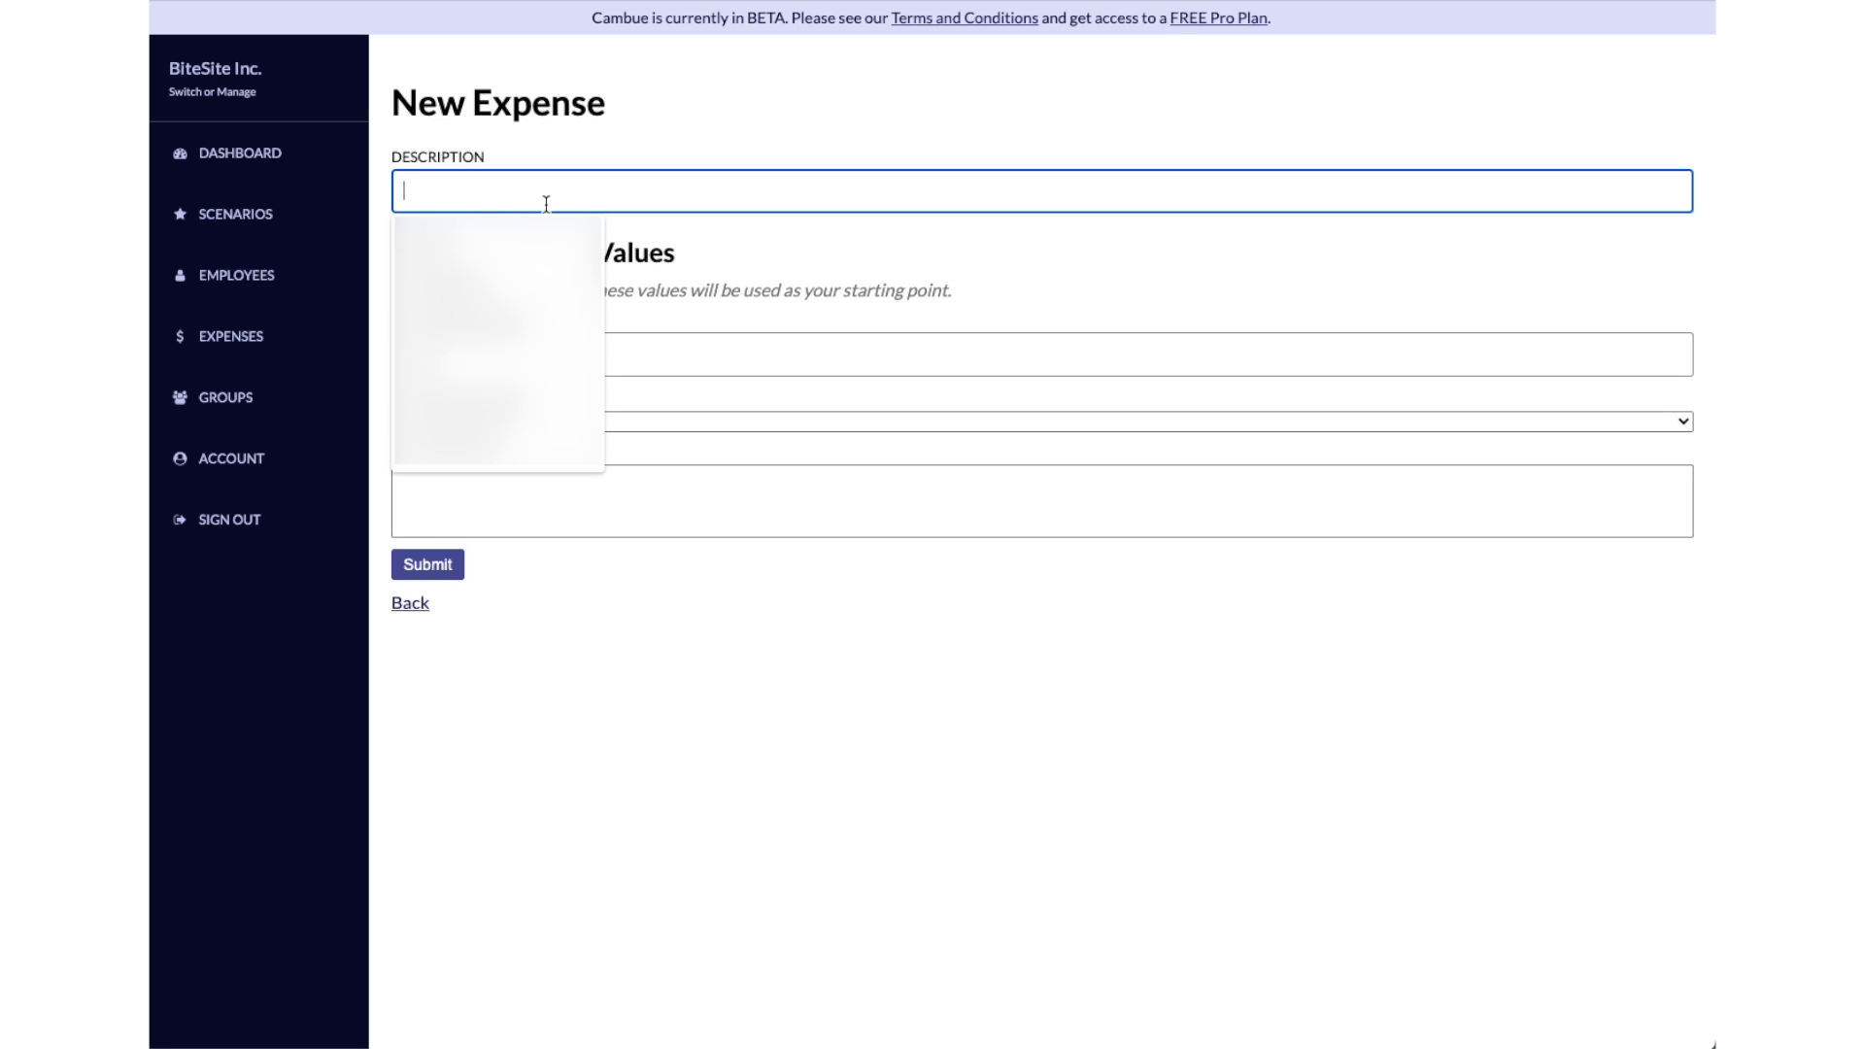
pyautogui.write('C')
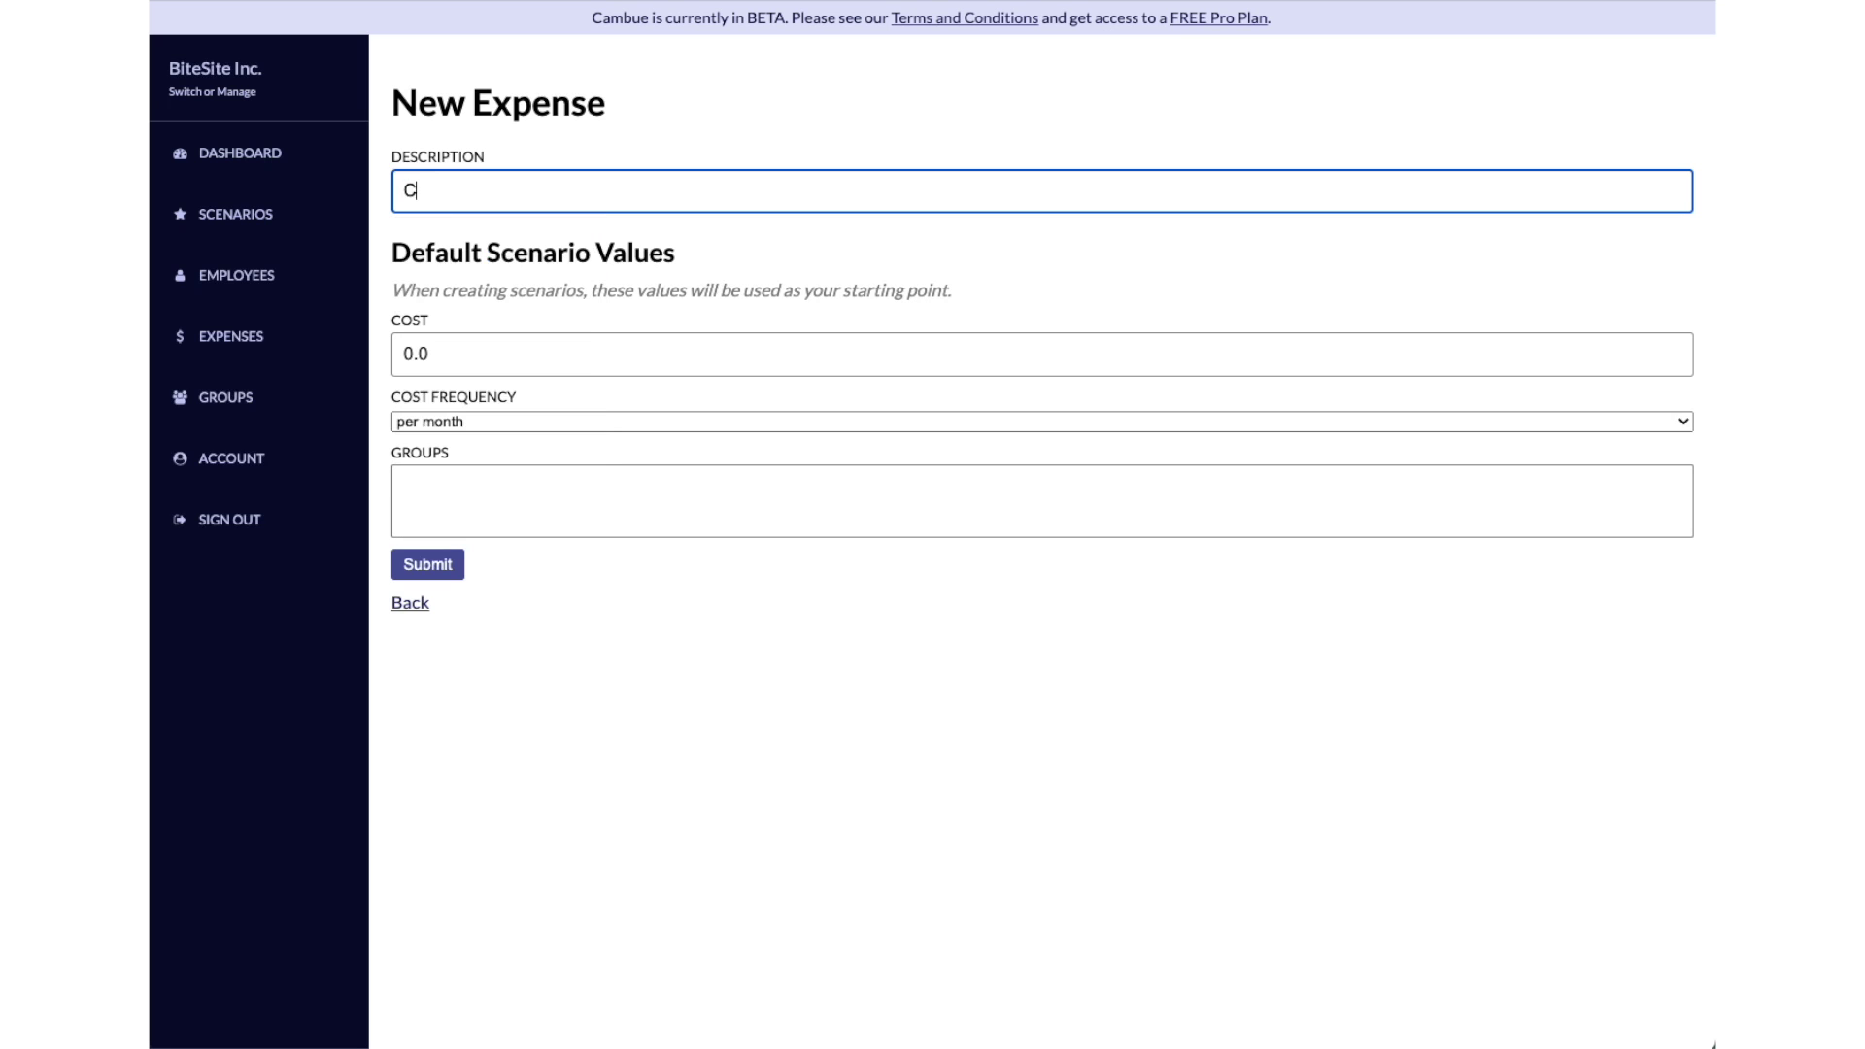
pyautogui.write('ompany Car')
pyautogui.press('Tab')
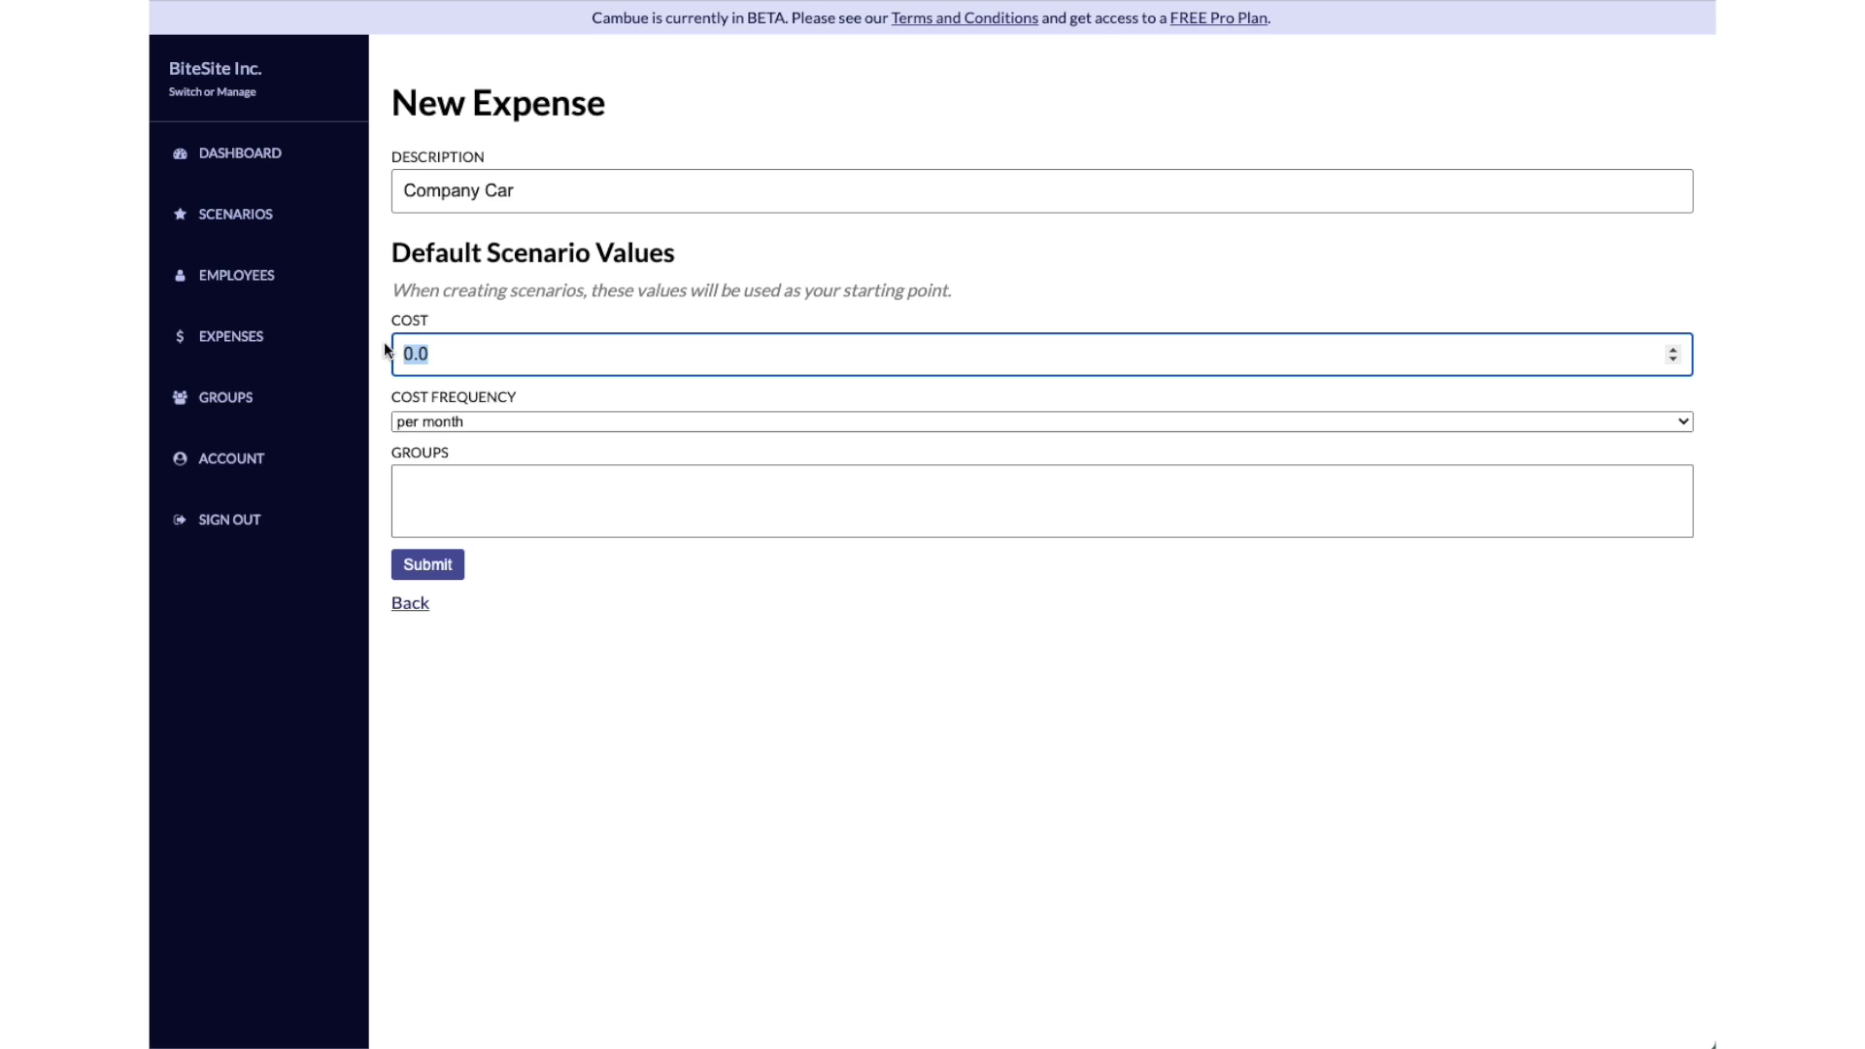
pyautogui.write('200')
pyautogui.click(450, 565)
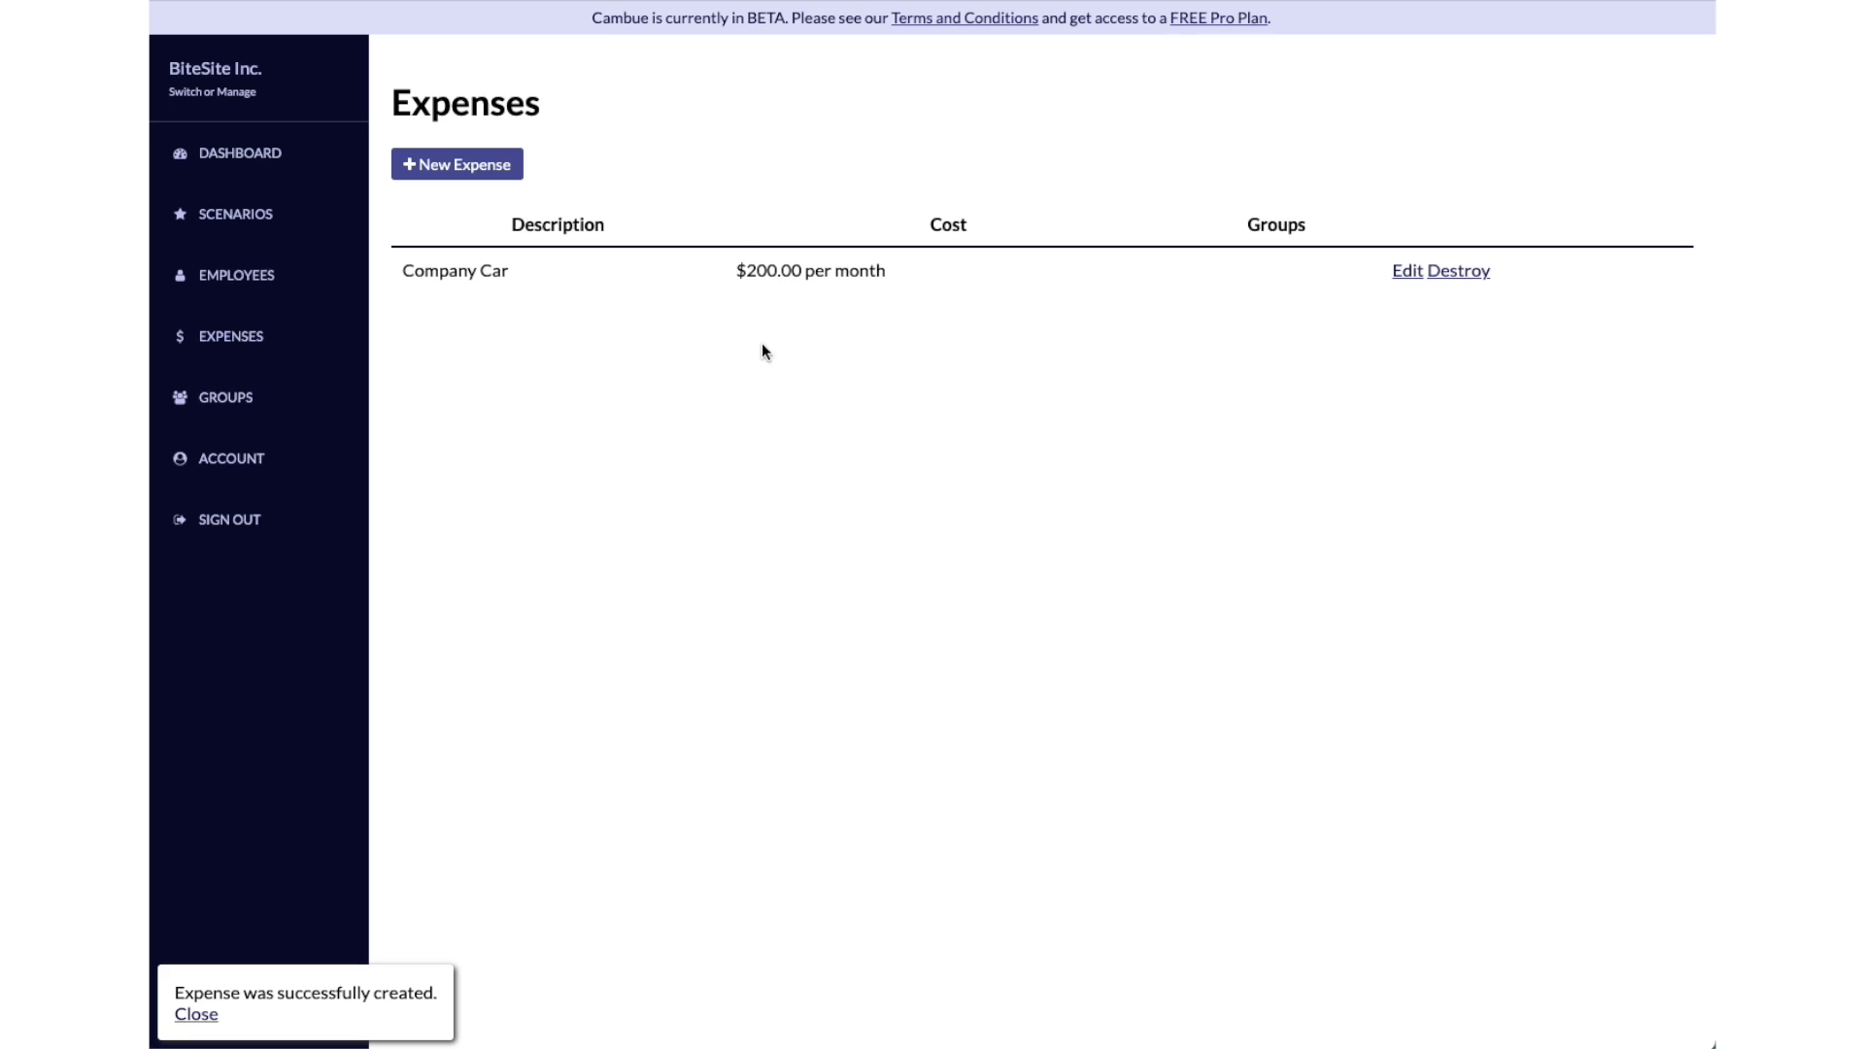
# Create an expense described as Billing System with a cost of 500 per year
pyautogui.click(504, 167)
pyautogui.click(506, 173)
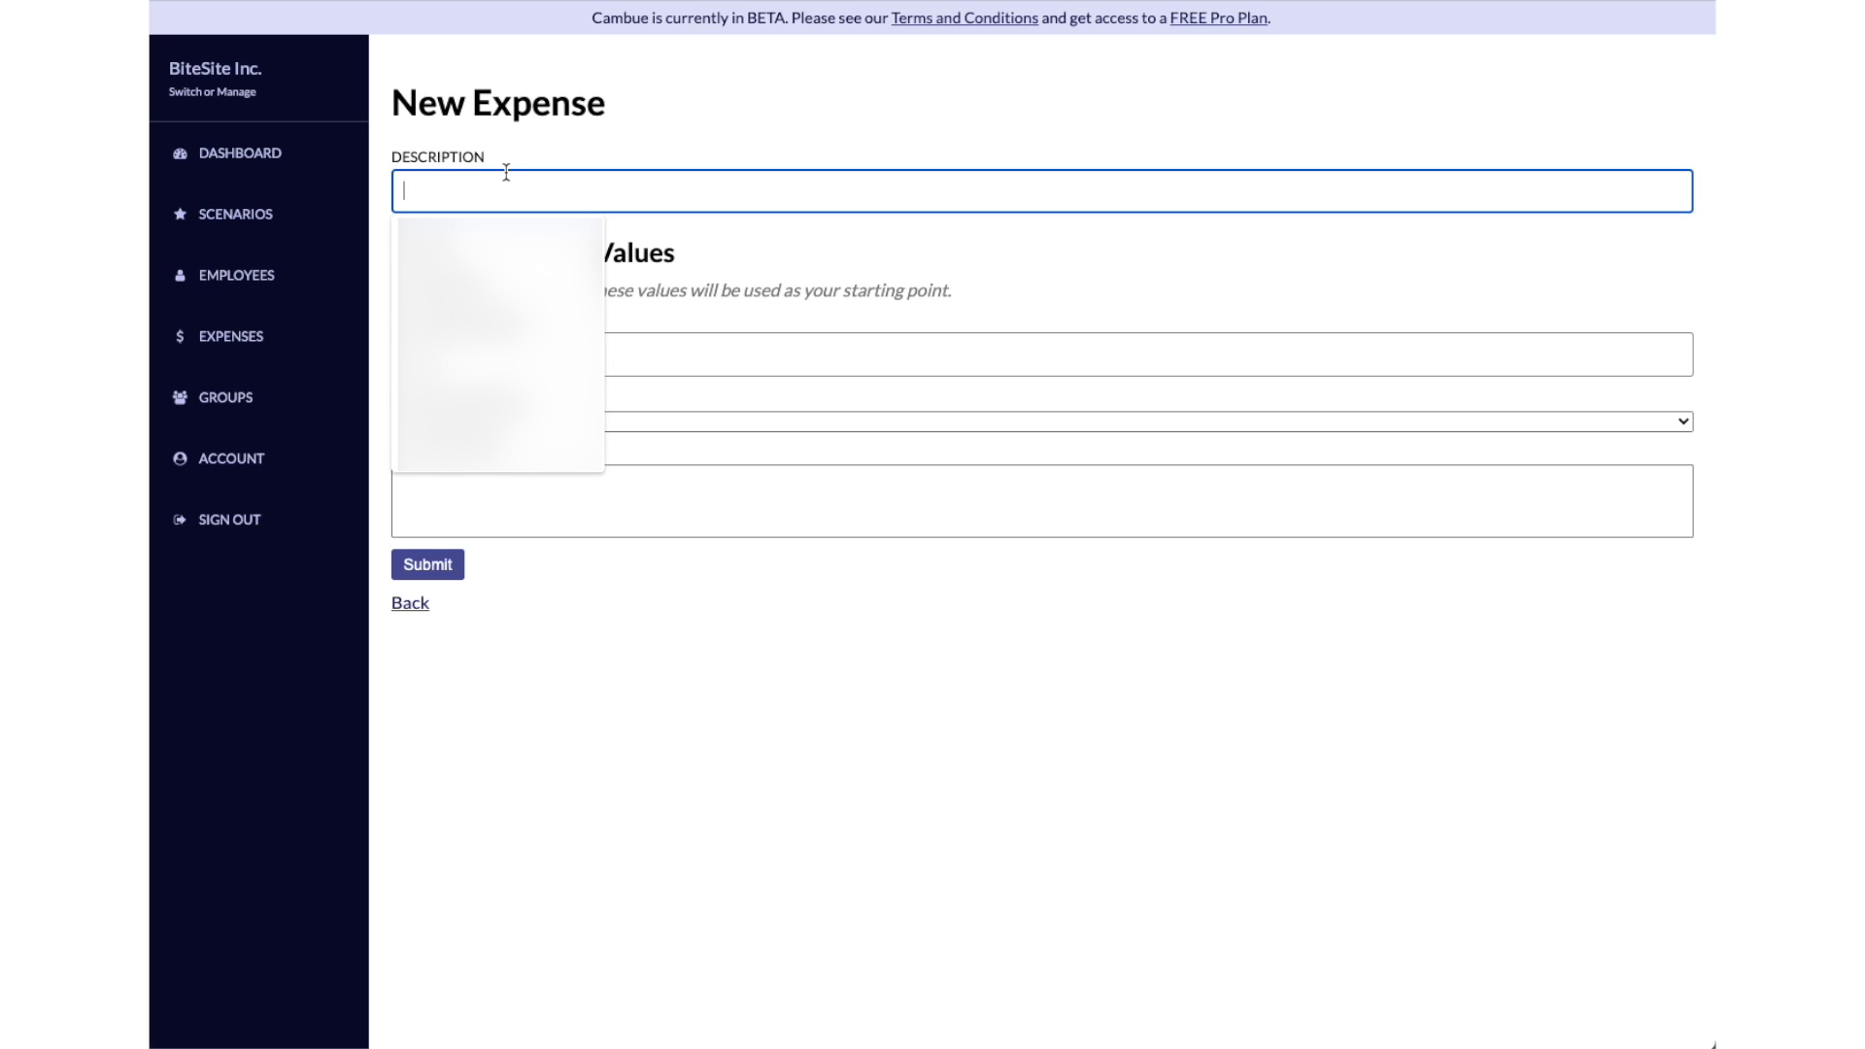
pyautogui.write('Billing Sysm')
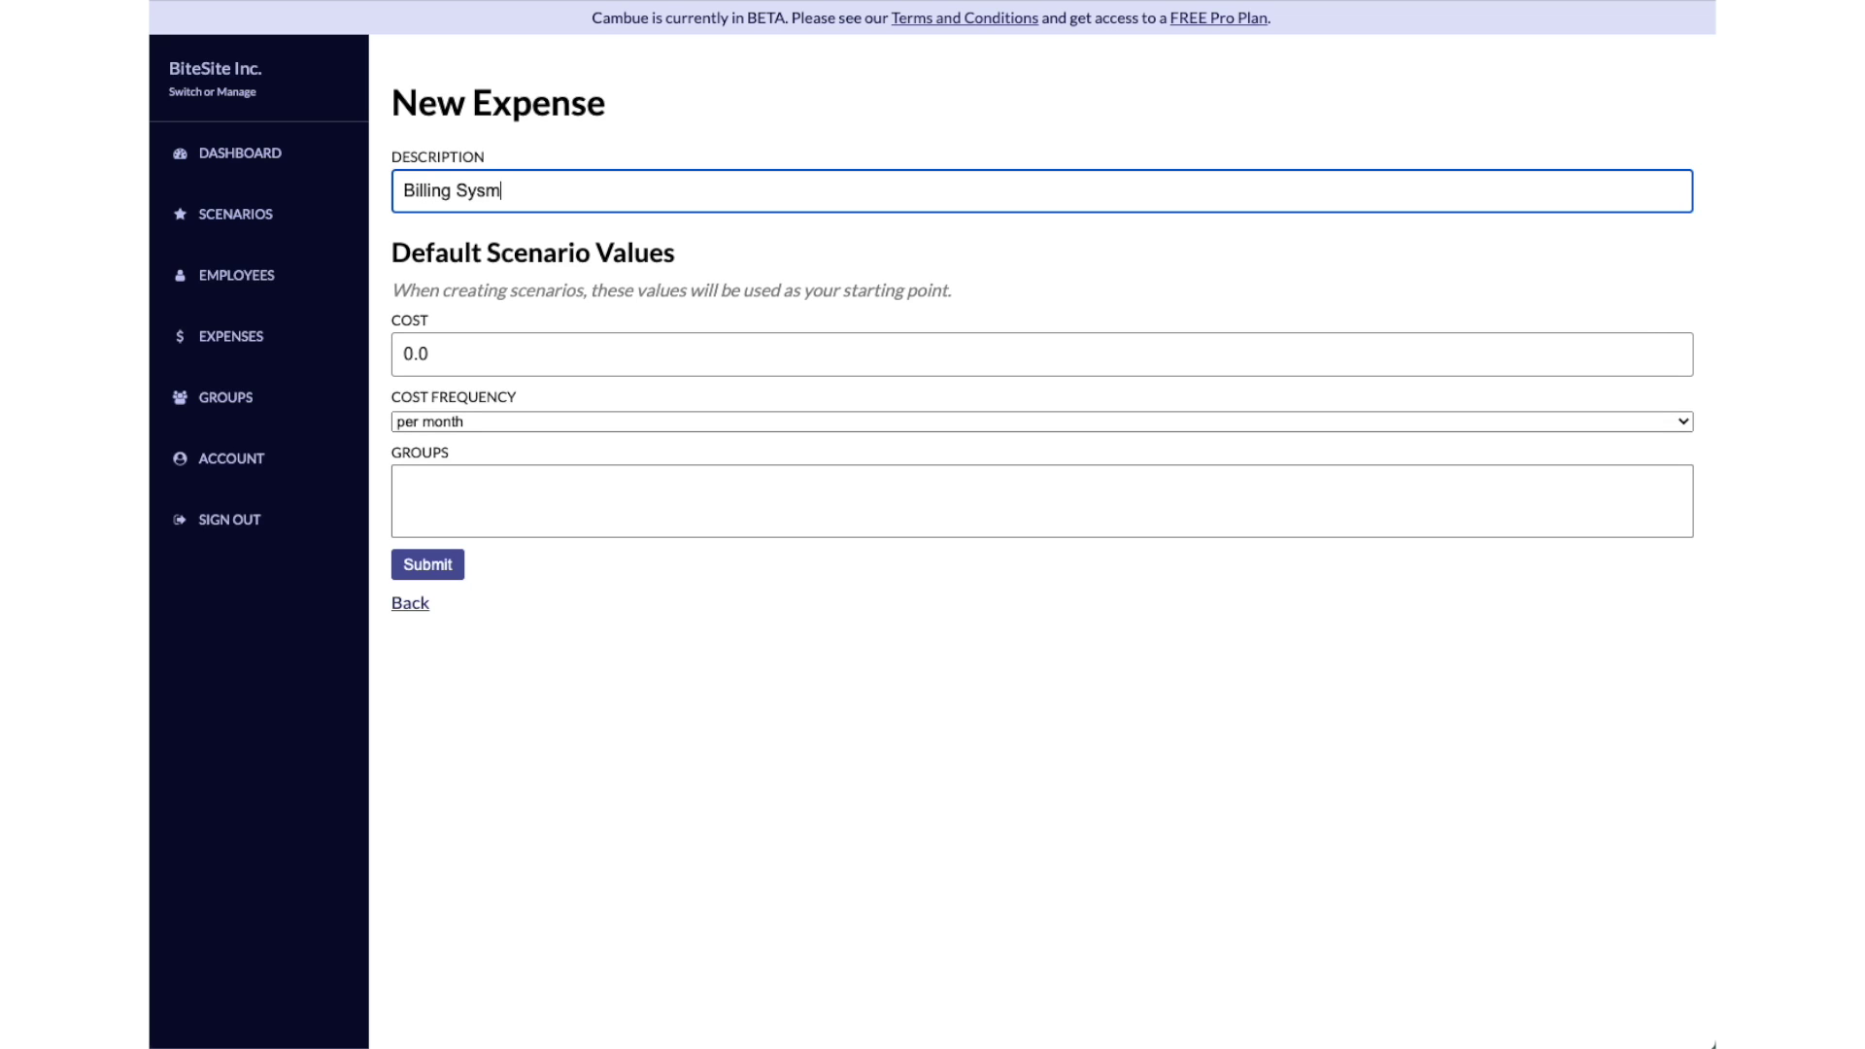
pyautogui.press('BackSpace')
pyautogui.write('tem')
pyautogui.press('Tab')
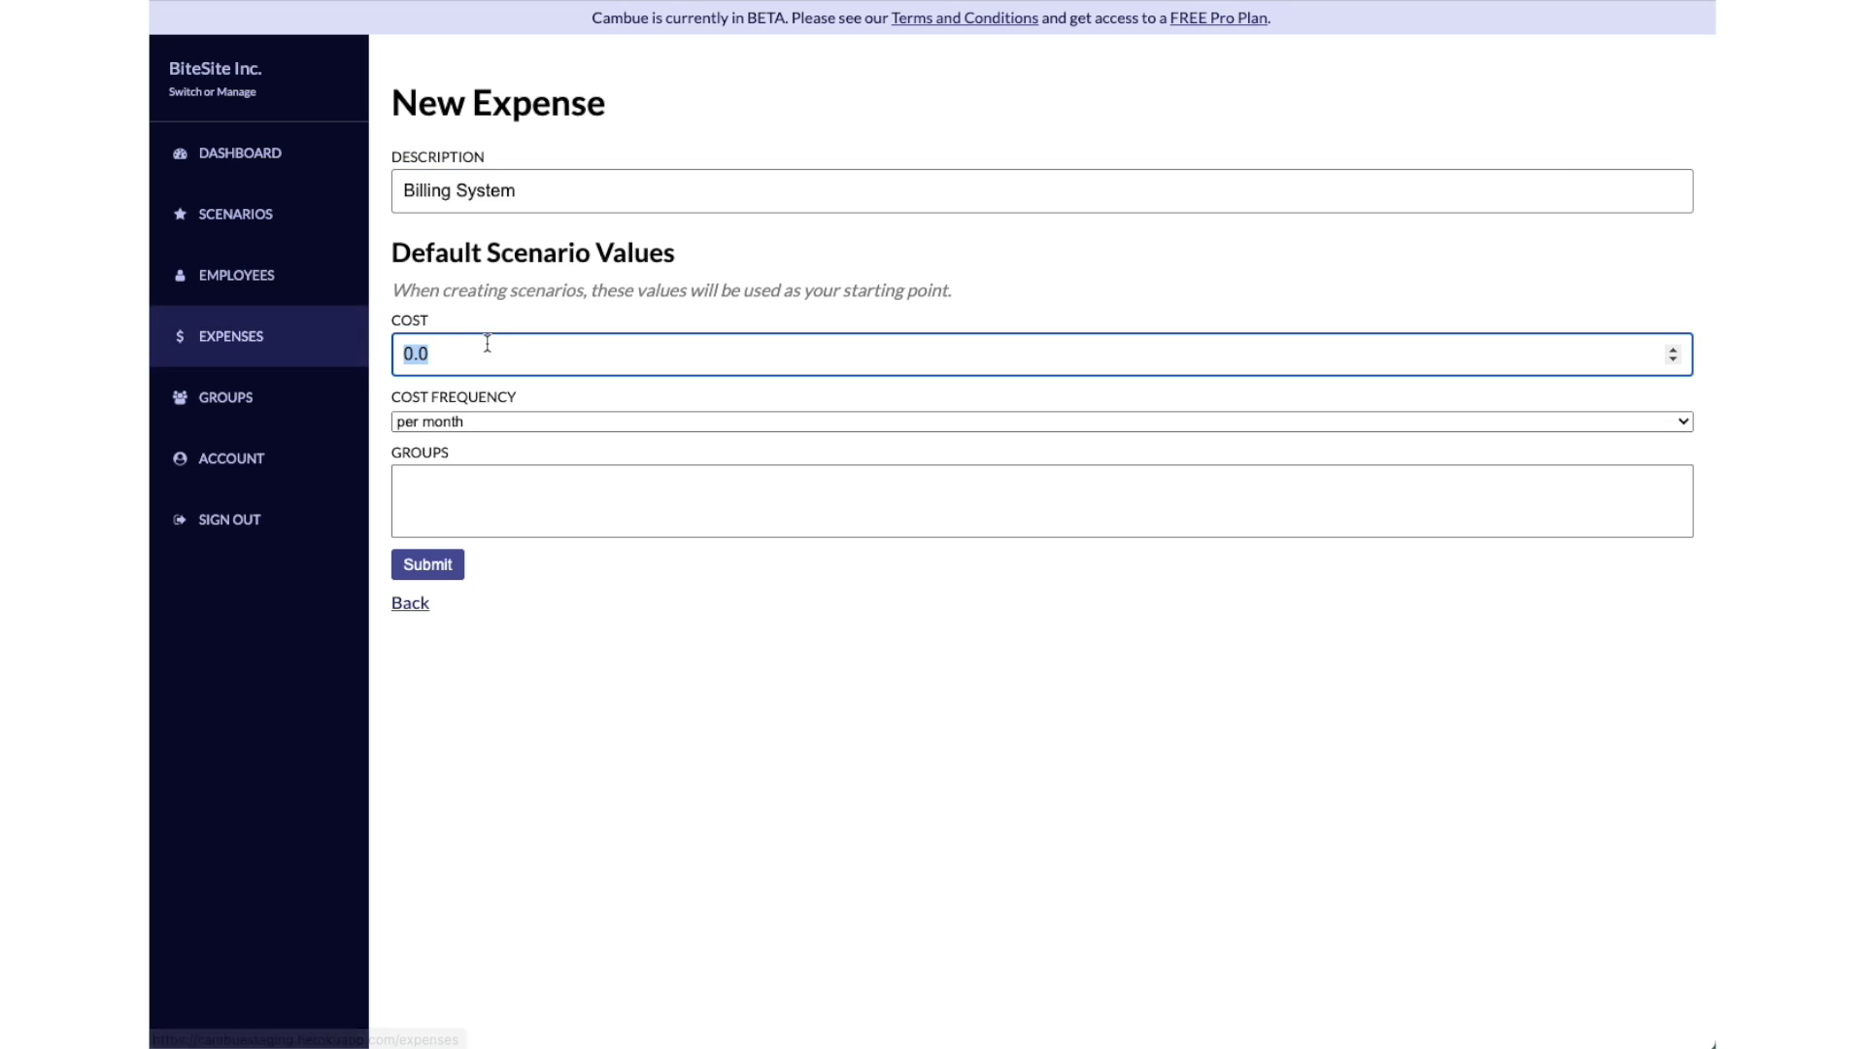
pyautogui.write('500')
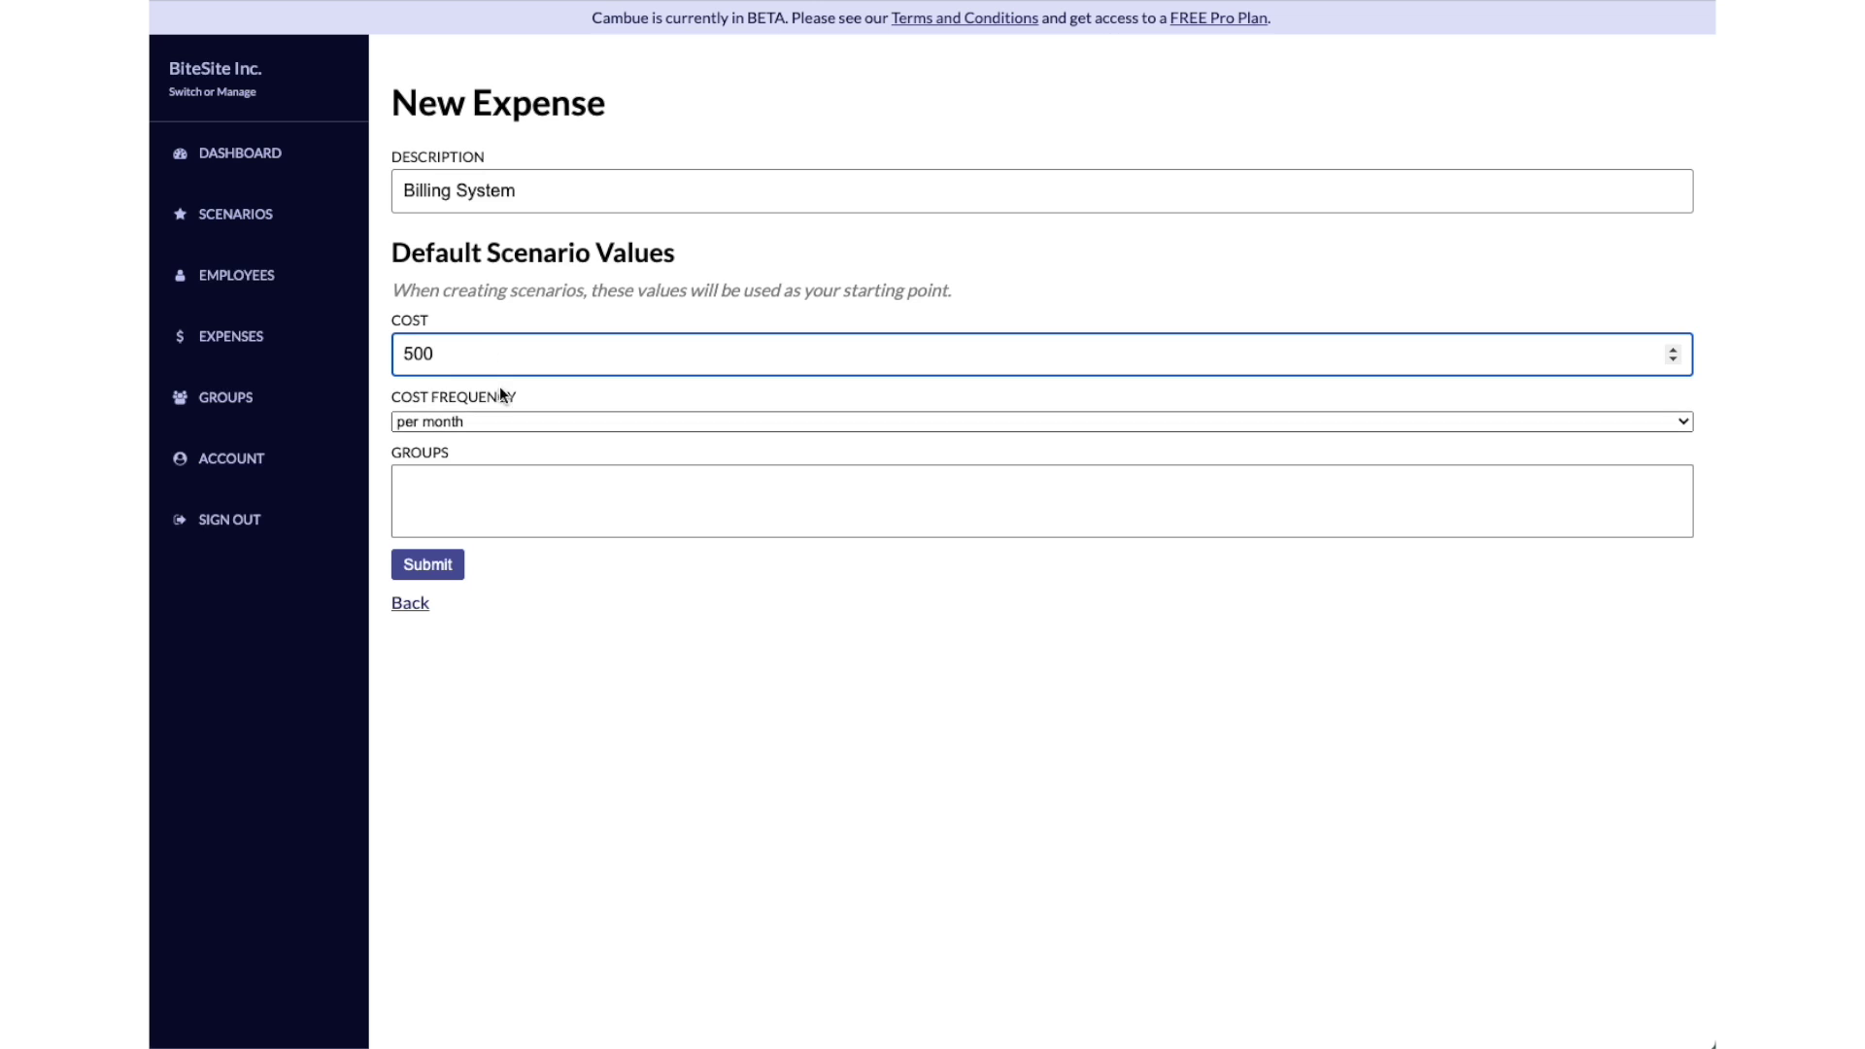
pyautogui.click(497, 419)
pyautogui.click(497, 449)
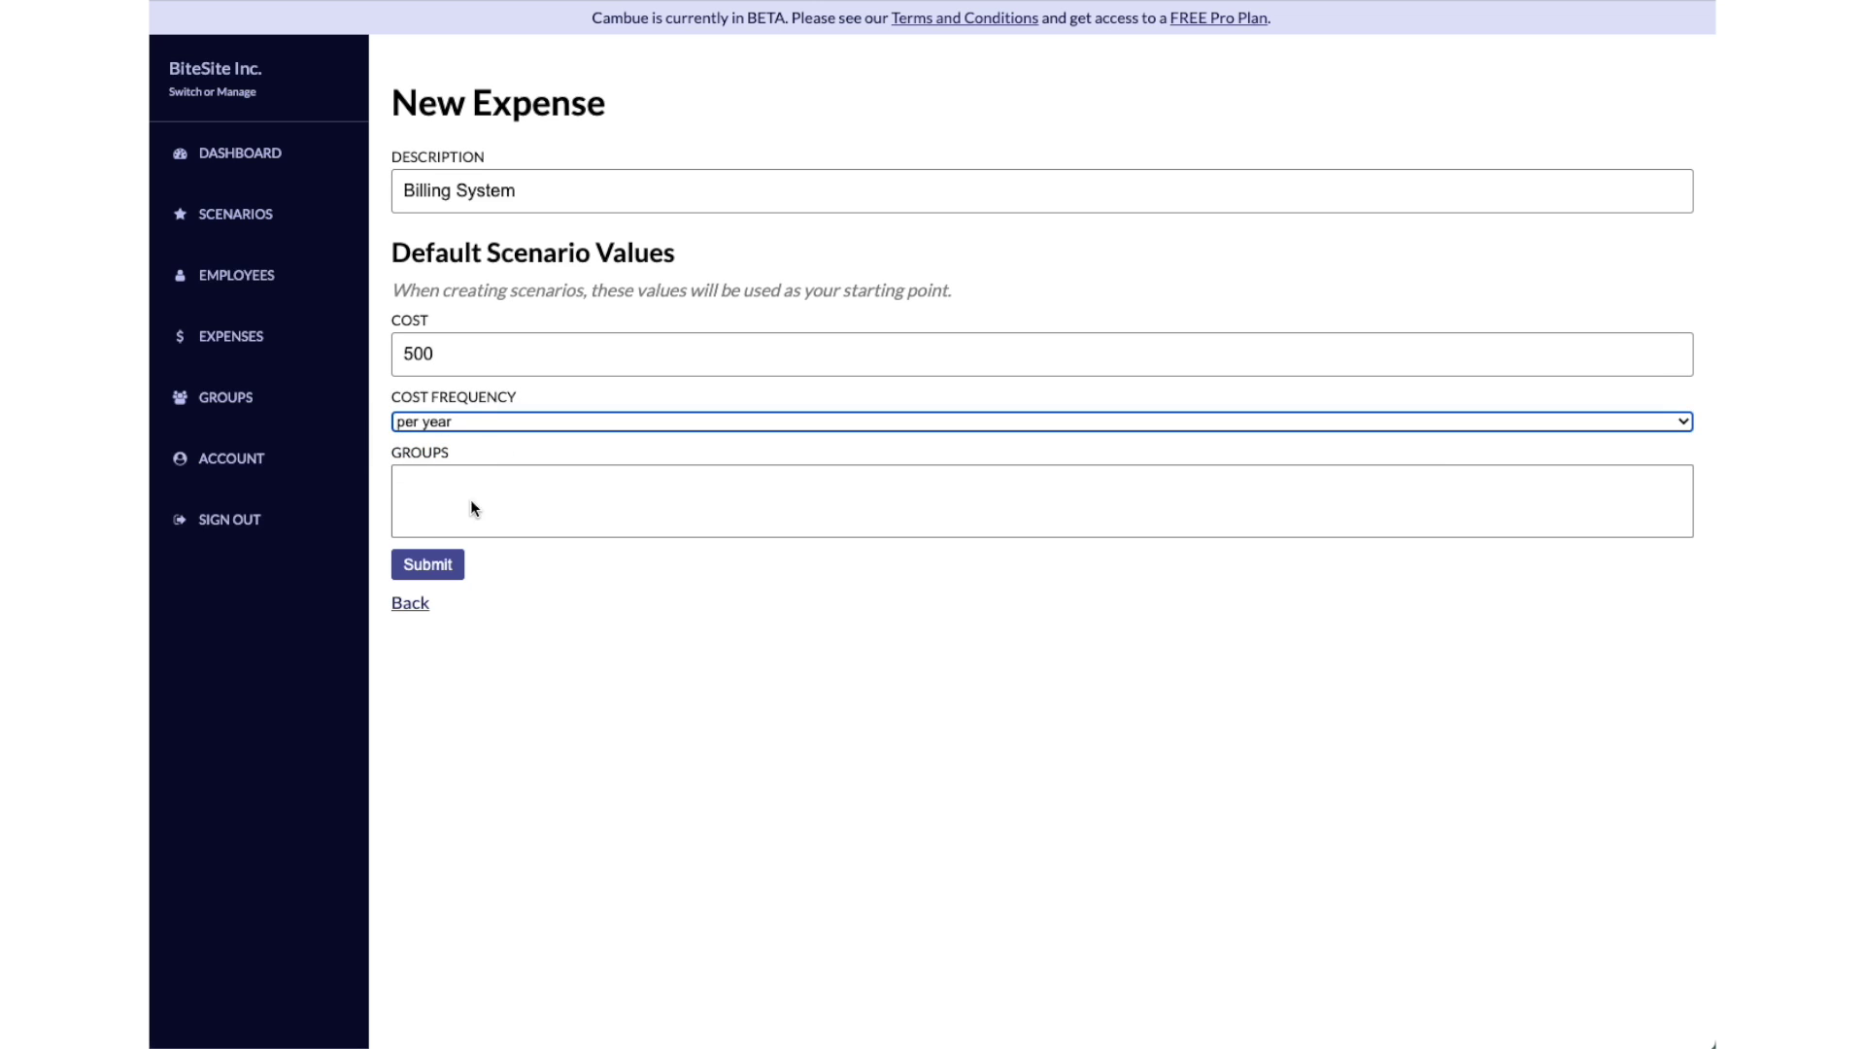
pyautogui.click(441, 573)
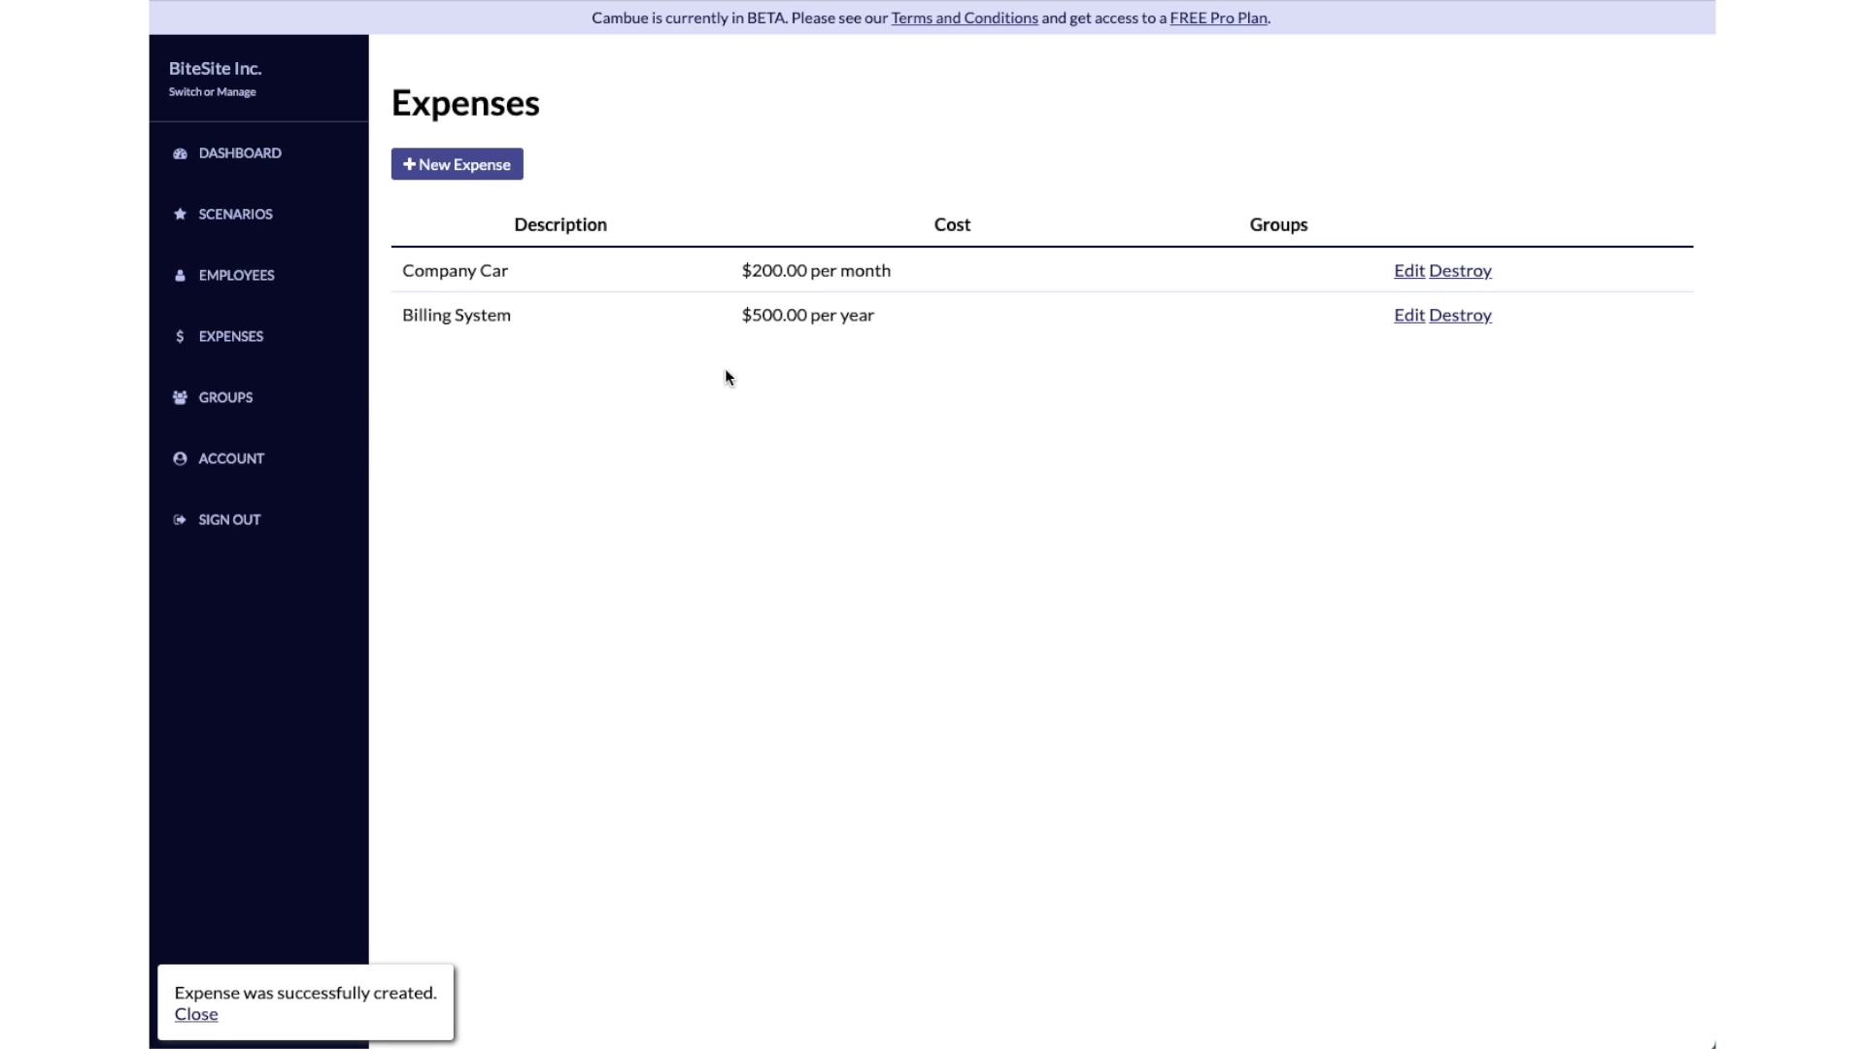